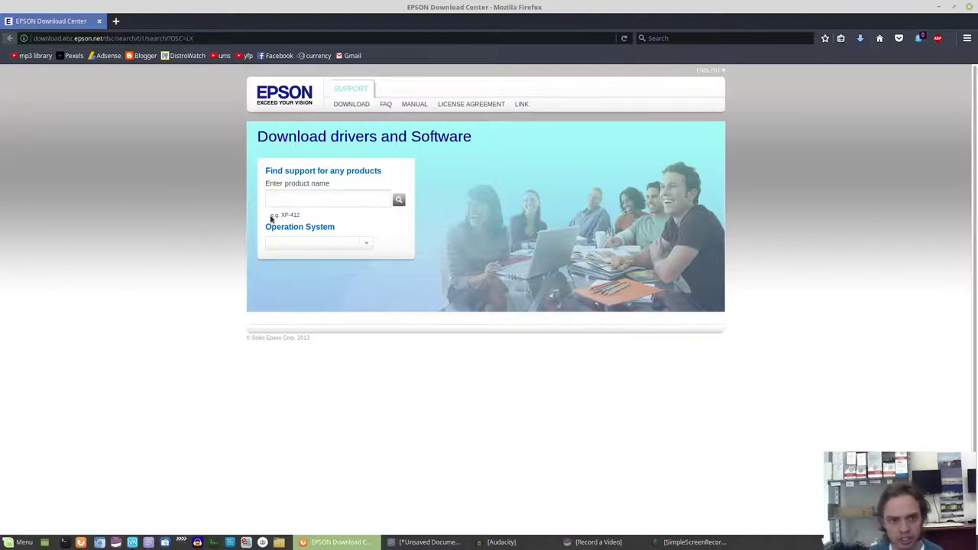
Search Epson Download Center for v19 drivers with Linux as the operating system.
{"action": "left_click", "coordinate": [287, 199]}
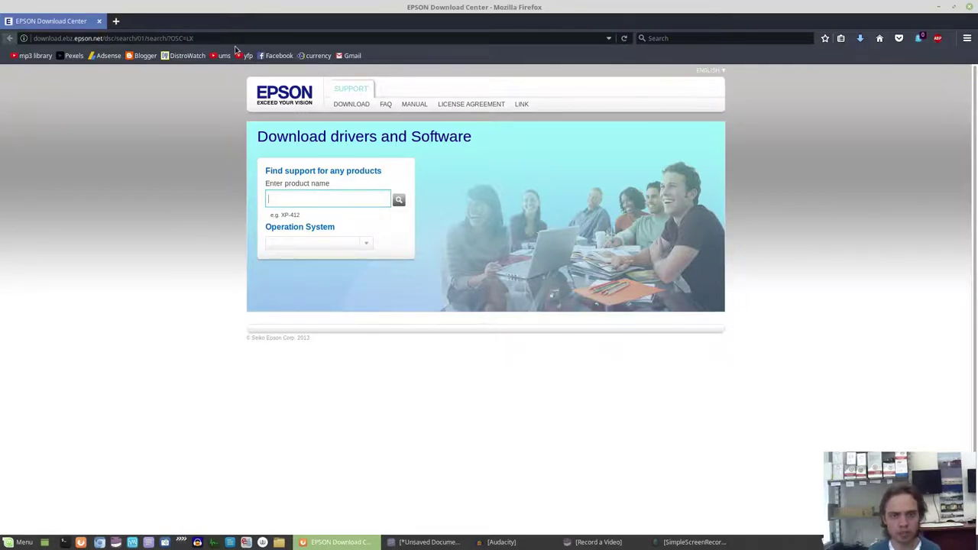
{"action": "left_click", "coordinate": [298, 199]}
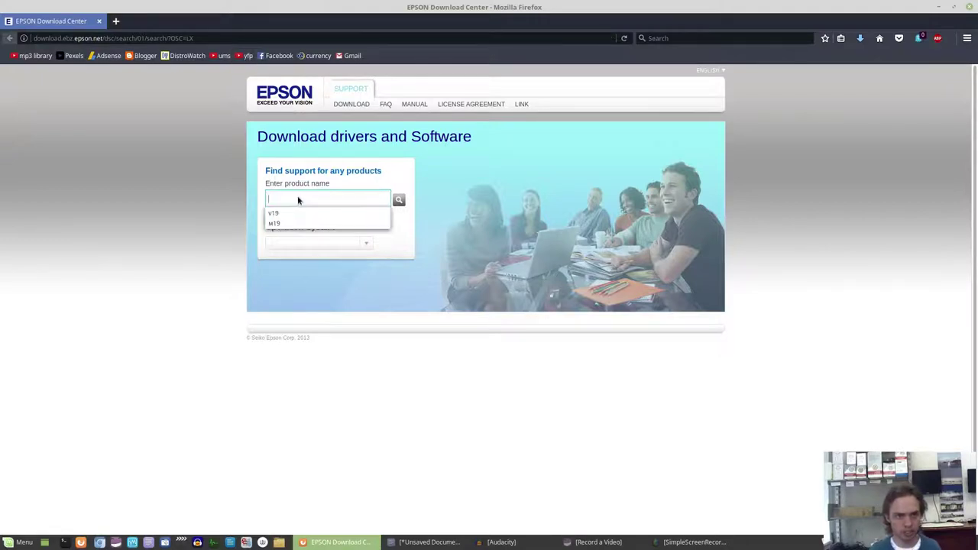
{"action": "type", "text": "v19"}
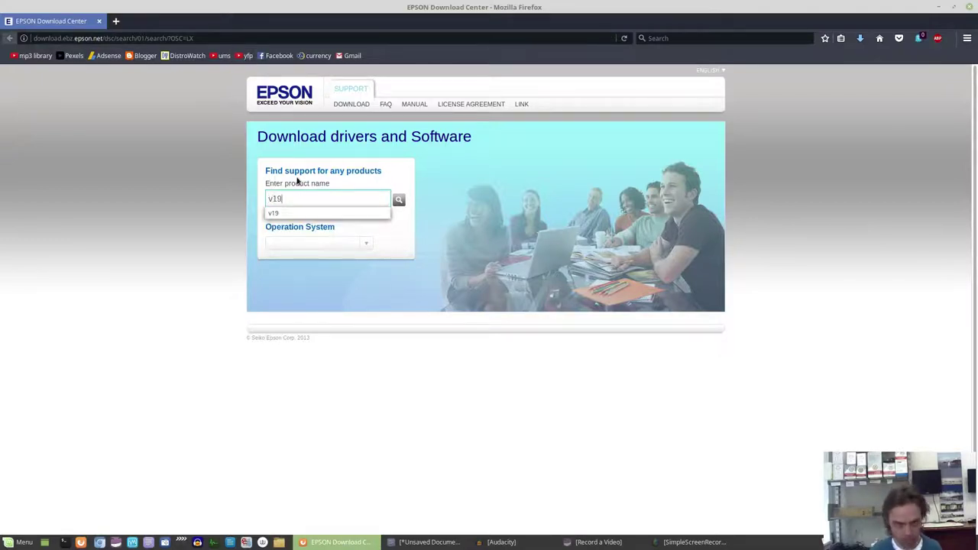
{"action": "left_click", "coordinate": [280, 211]}
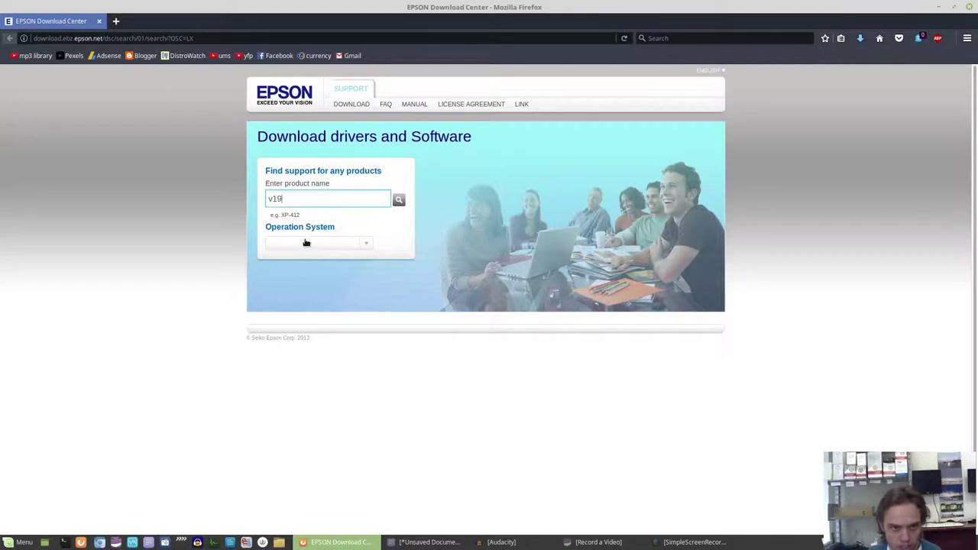
{"action": "left_click", "coordinate": [312, 247]}
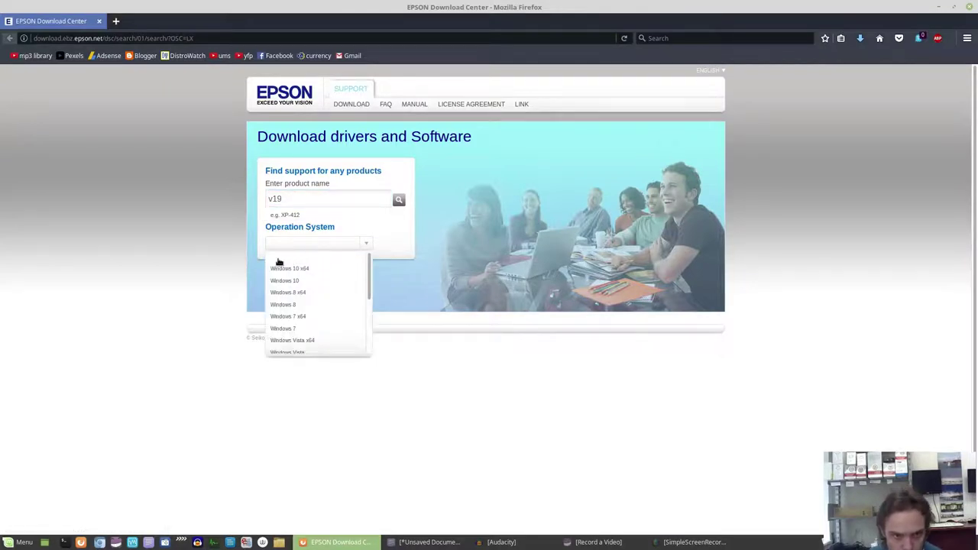
{"action": "left_click", "coordinate": [278, 262]}
{"action": "left_click", "coordinate": [367, 243]}
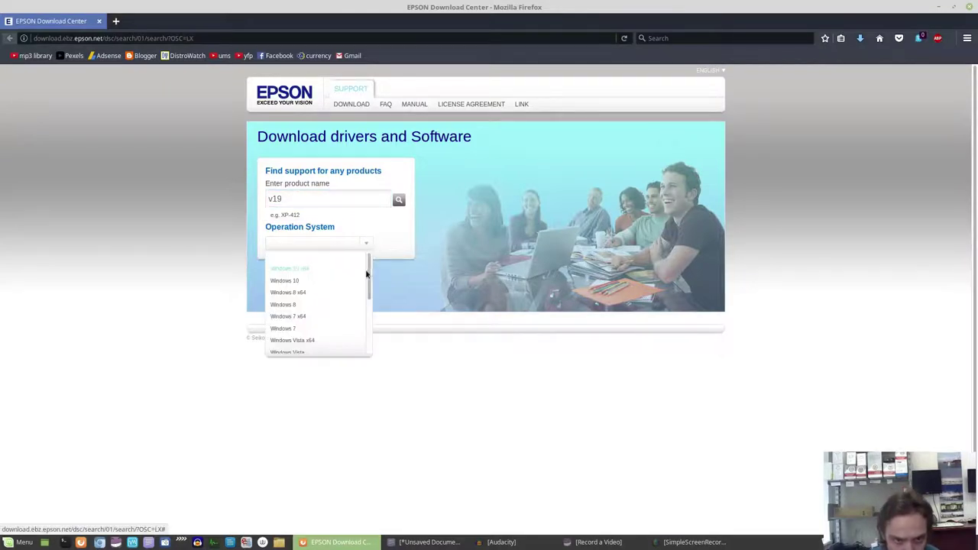
{"action": "left_click_drag", "start_coordinate": [367, 279], "coordinate": [368, 330]}
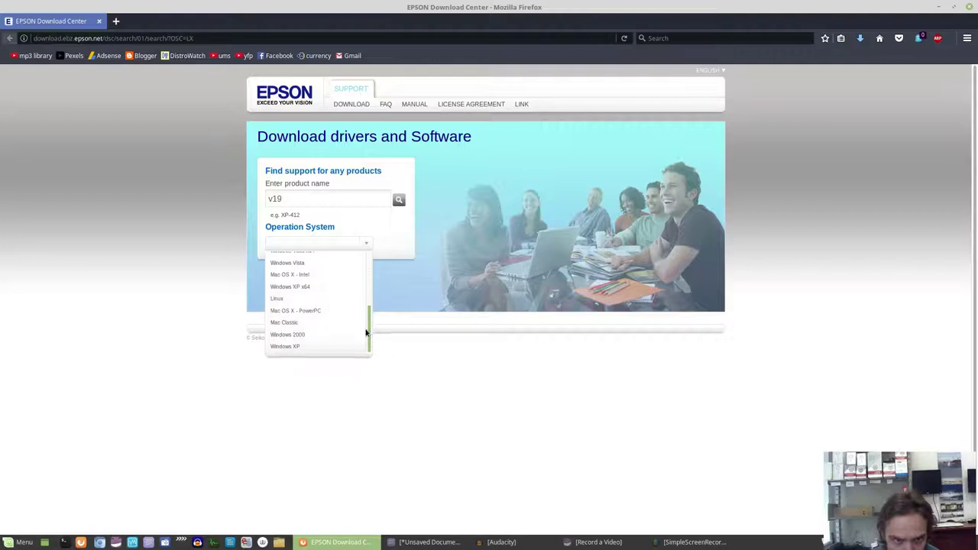
{"action": "left_click", "coordinate": [313, 299]}
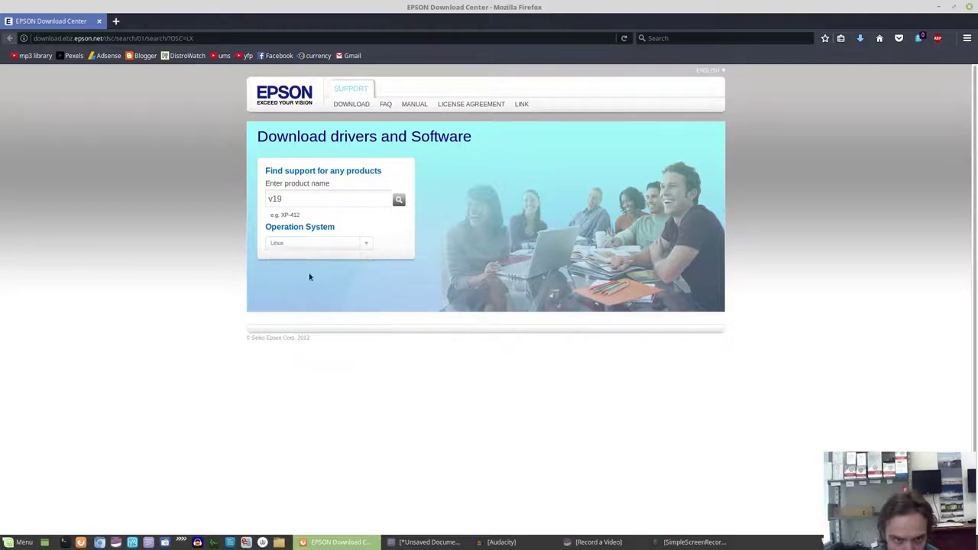
{"action": "left_click", "coordinate": [397, 199]}
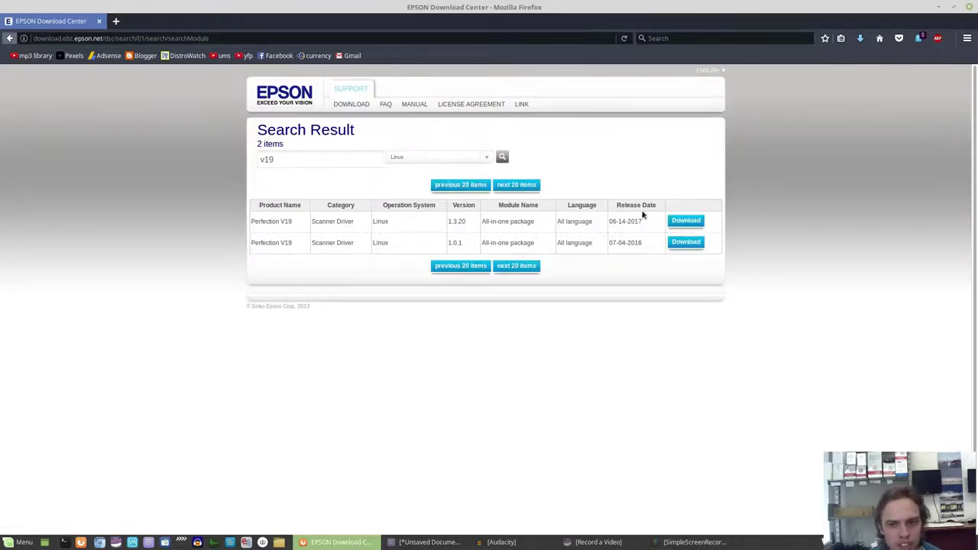
Download the 1.3.20 driver, accept the licence, and open the Linux package download page.
{"action": "left_click", "coordinate": [691, 221]}
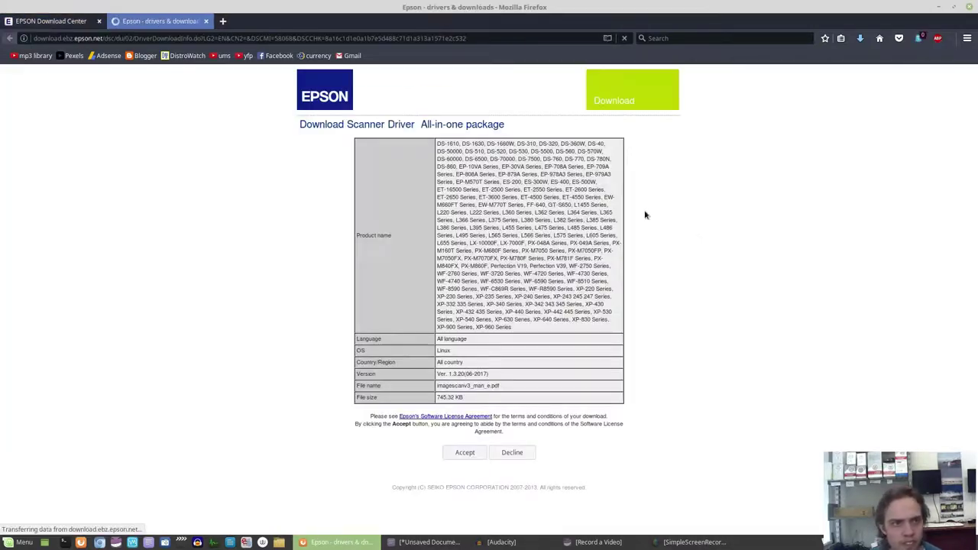
{"action": "left_click", "coordinate": [461, 431]}
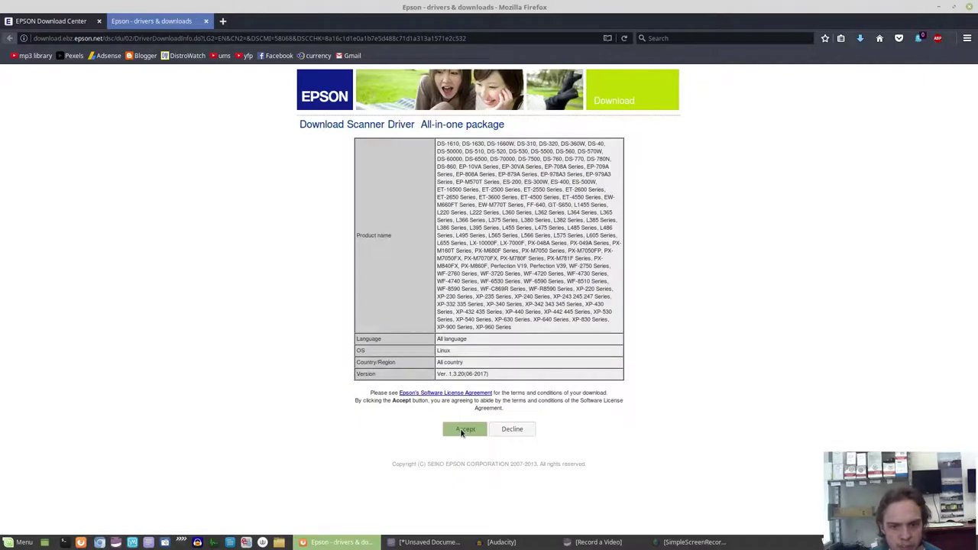
{"action": "scroll", "coordinate": [624, 367], "scroll_direction": "down", "scroll_amount": 3}
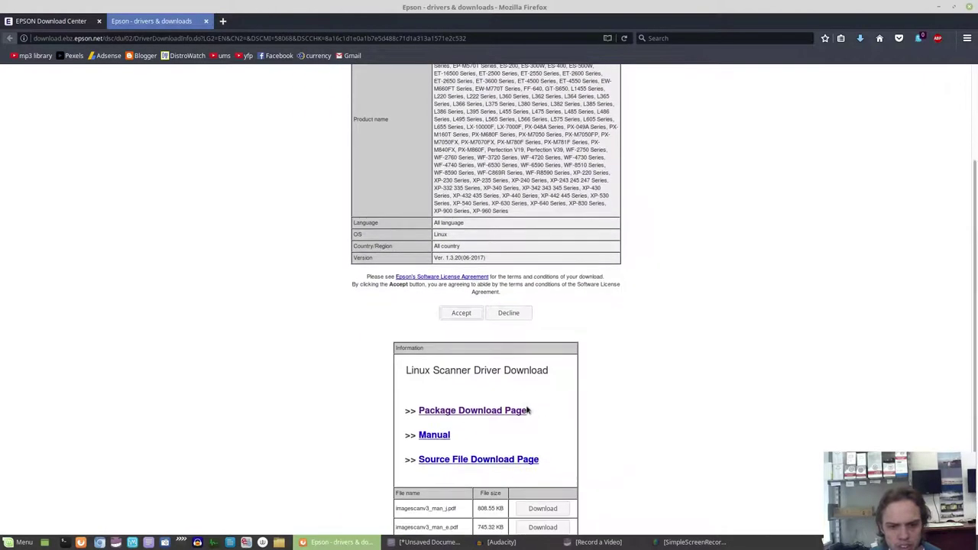
{"action": "left_click", "coordinate": [472, 412]}
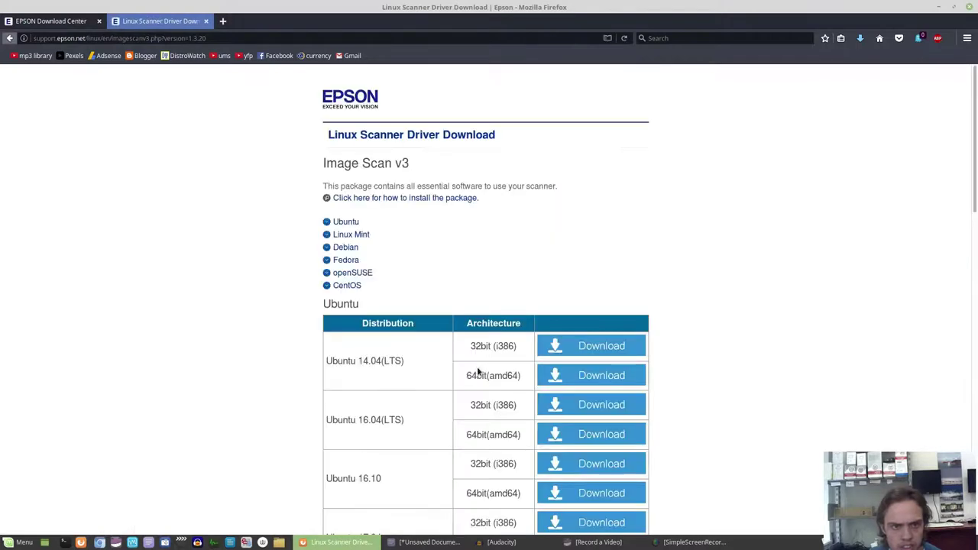
Scroll through the distribution tables, then return to the Linux Mint 18 (LTS) 64bit package.
{"action": "scroll", "coordinate": [541, 234], "scroll_direction": "down", "scroll_amount": 3}
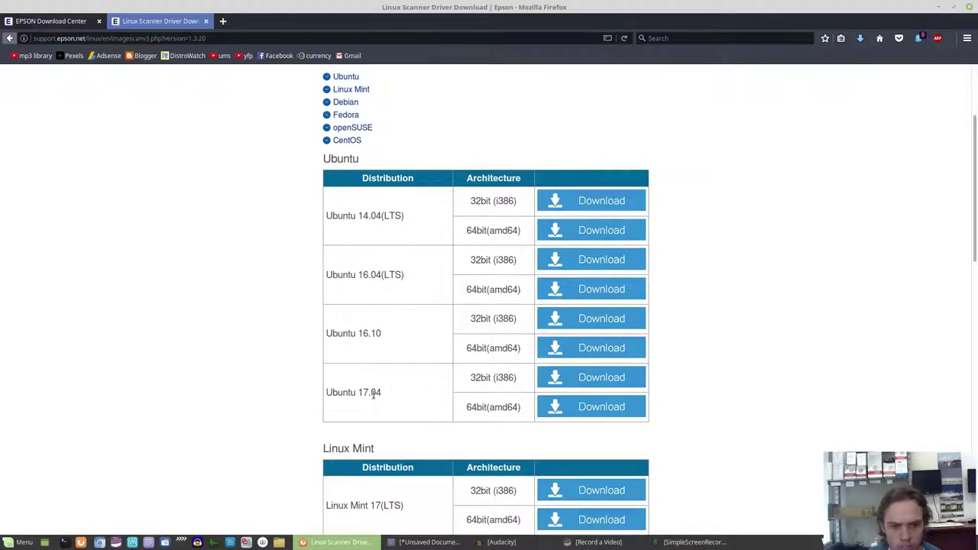
{"action": "scroll", "coordinate": [414, 390], "scroll_direction": "down", "scroll_amount": 4}
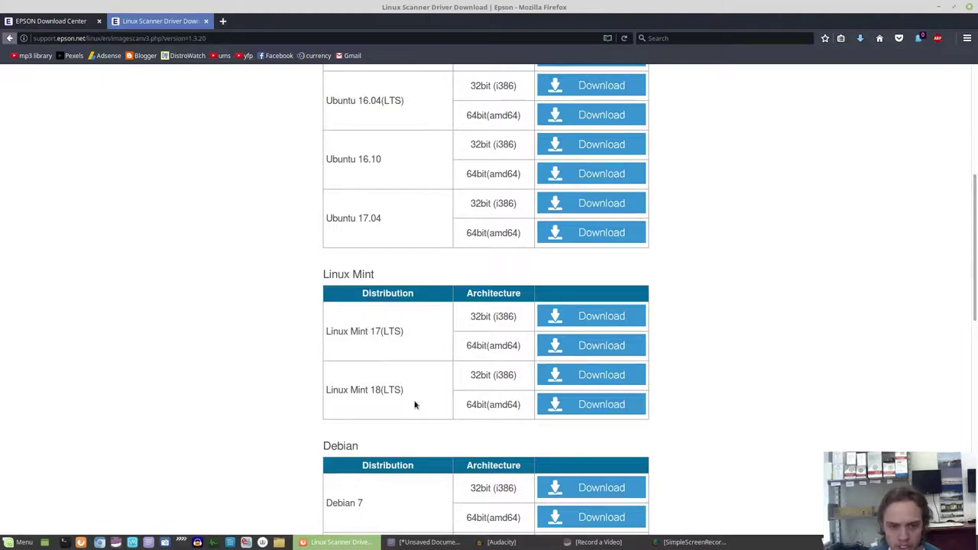
{"action": "scroll", "coordinate": [405, 384], "scroll_direction": "down", "scroll_amount": 4}
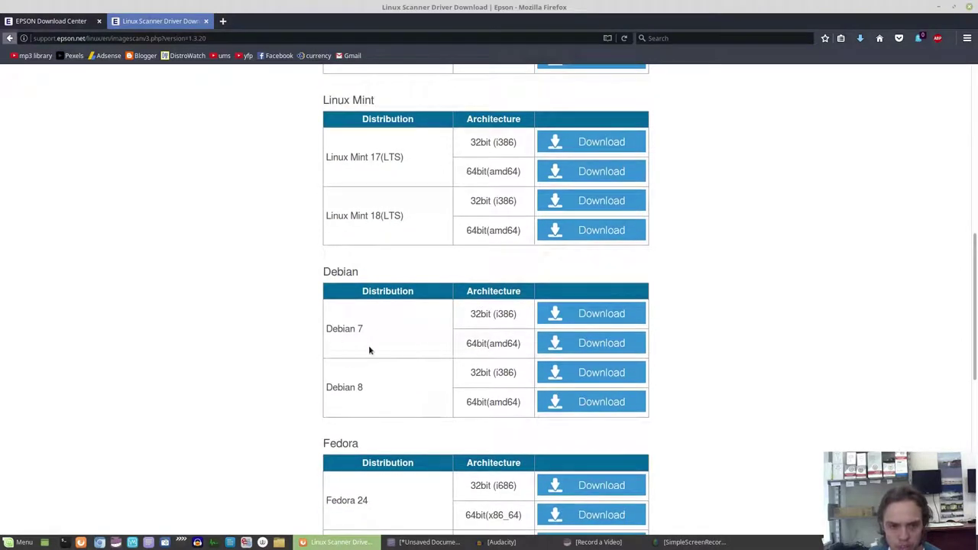
{"action": "scroll", "coordinate": [446, 311], "scroll_direction": "down", "scroll_amount": 5}
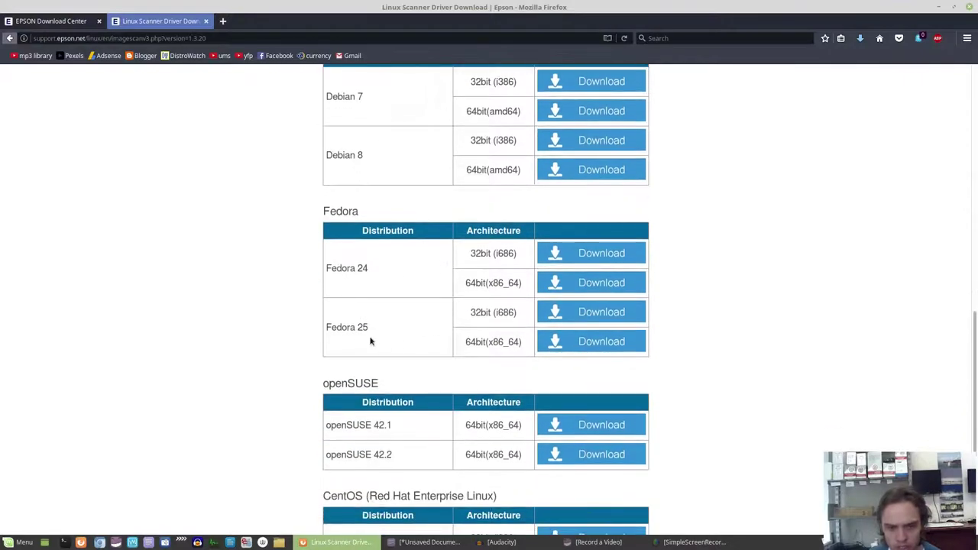
{"action": "scroll", "coordinate": [457, 326], "scroll_direction": "down", "scroll_amount": 3}
{"action": "scroll", "coordinate": [463, 327], "scroll_direction": "down", "scroll_amount": 3}
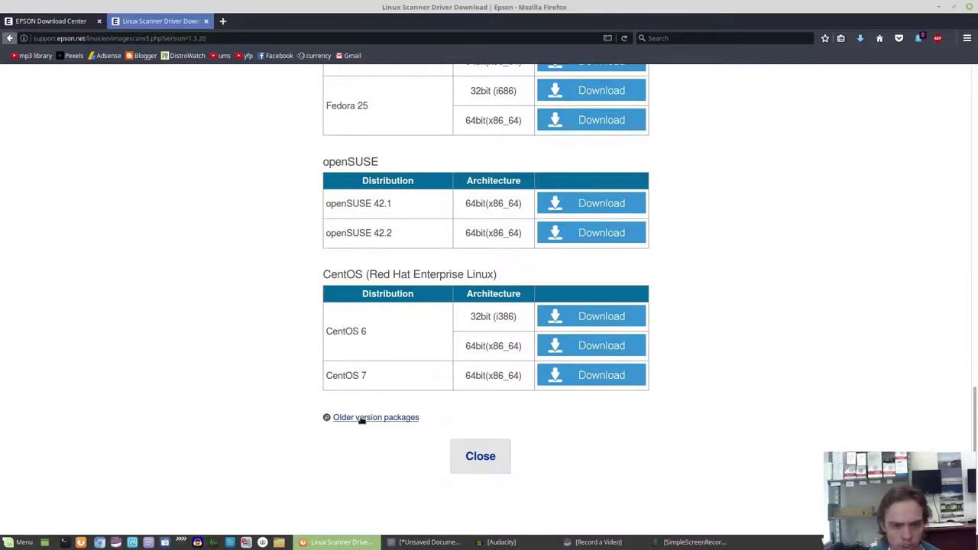
{"action": "scroll", "coordinate": [419, 310], "scroll_direction": "up", "scroll_amount": 5}
{"action": "scroll", "coordinate": [418, 311], "scroll_direction": "up", "scroll_amount": 8}
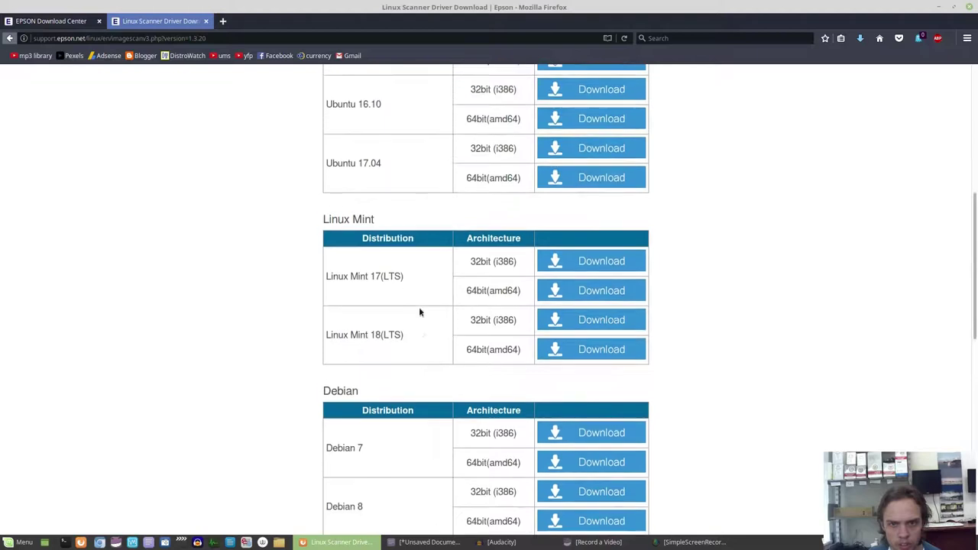
{"action": "scroll", "coordinate": [420, 313], "scroll_direction": "up", "scroll_amount": 1}
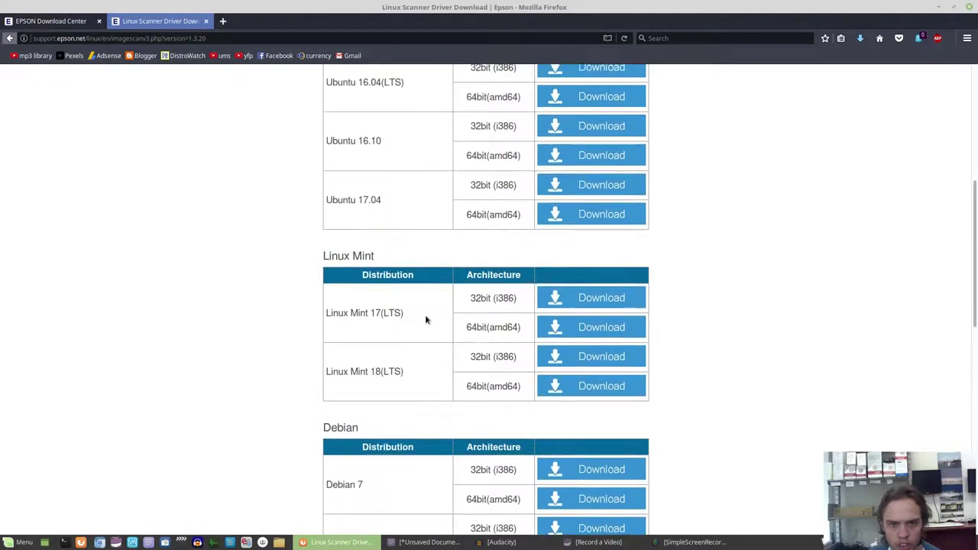
Save the Linux Mint 18 64-bit bundle, open its Downloads folder, and close Firefox with both tabs.
{"action": "left_click", "coordinate": [603, 388]}
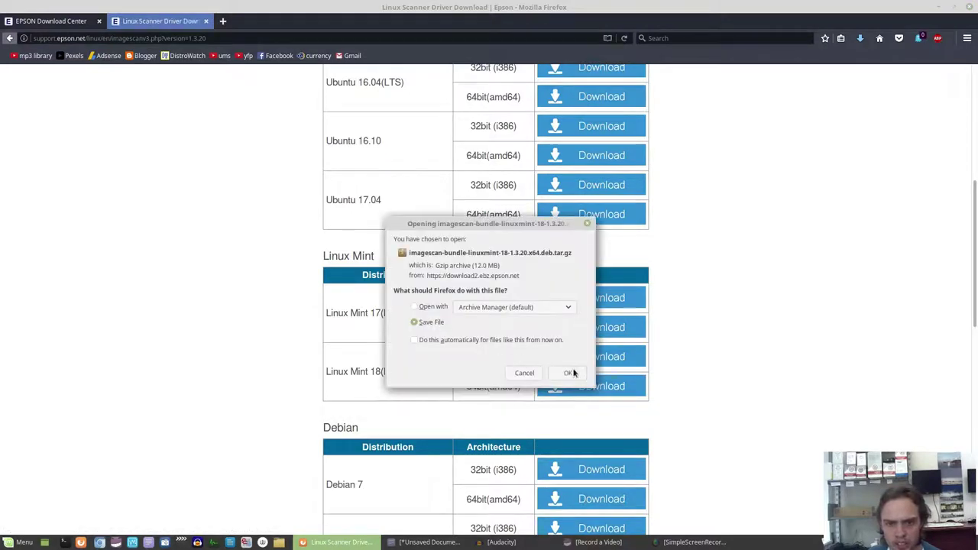
{"action": "left_click", "coordinate": [569, 373]}
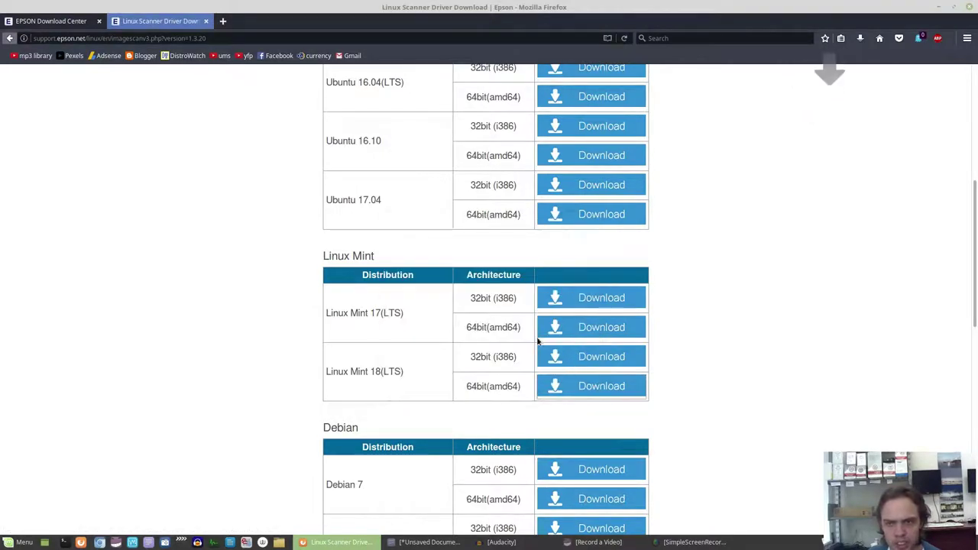
{"action": "left_click", "coordinate": [861, 44]}
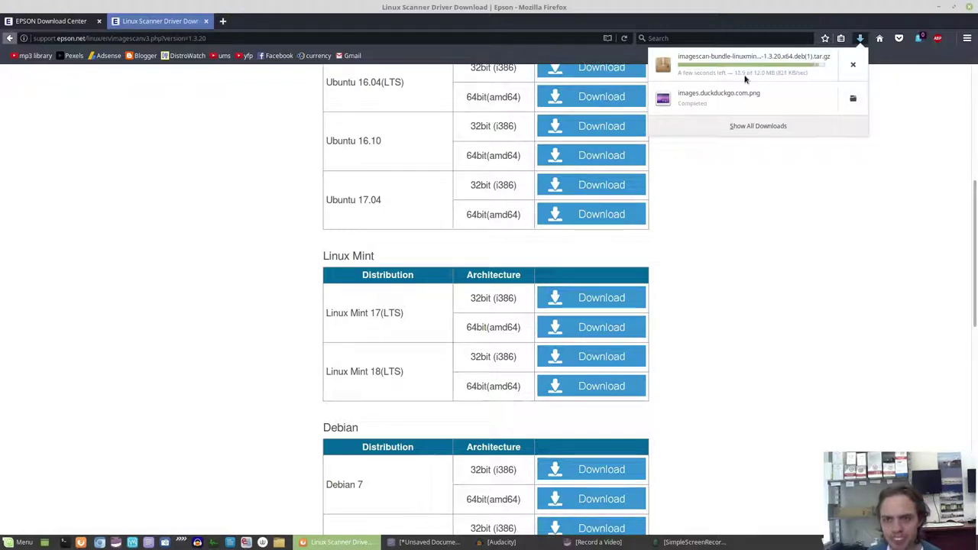
{"action": "left_click", "coordinate": [848, 67]}
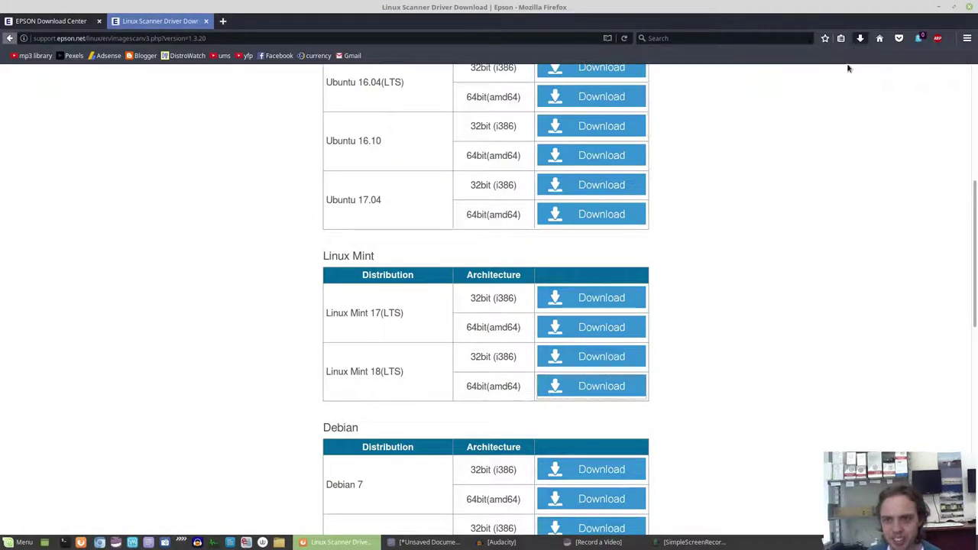
{"action": "left_click", "coordinate": [969, 8]}
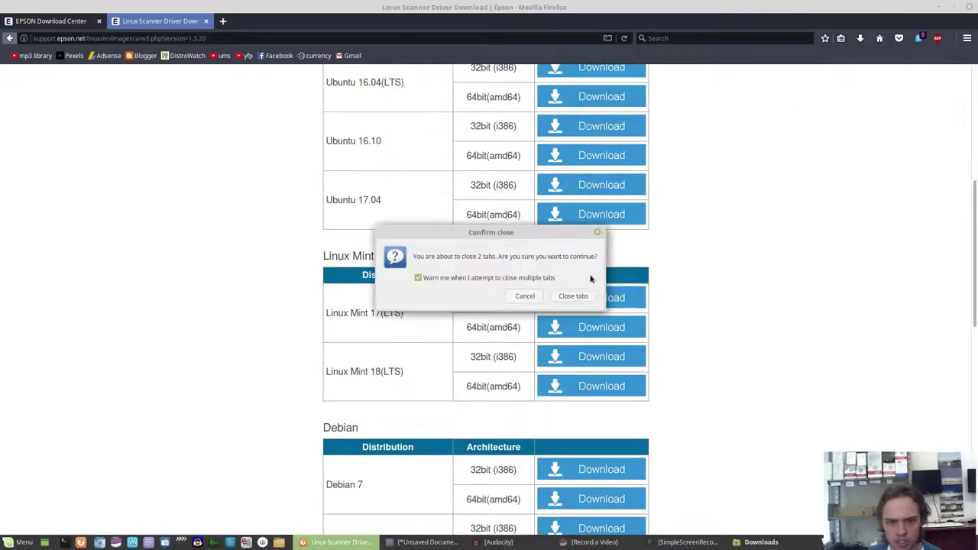
{"action": "left_click", "coordinate": [573, 297]}
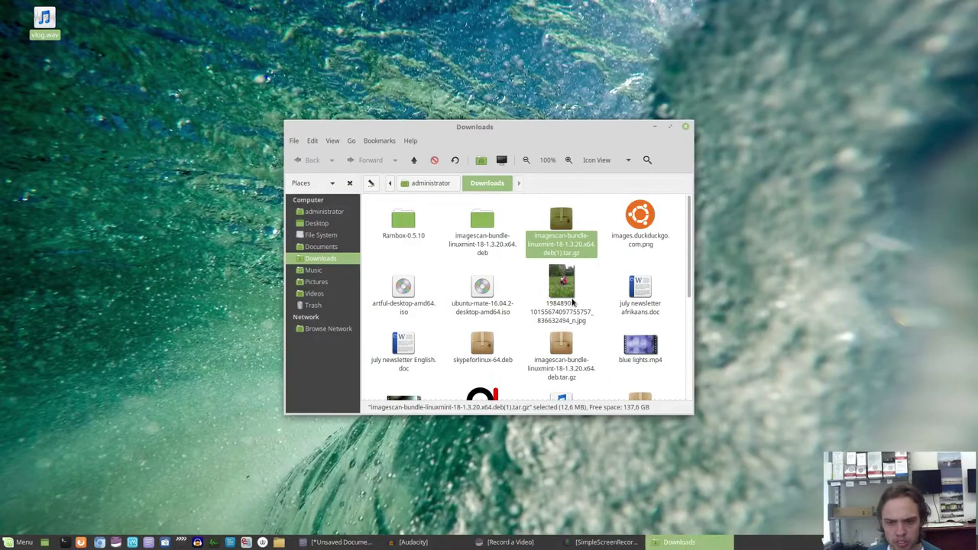
Extract the downloaded archive, enter the imagescan bundle folder, and bring up its context menu.
{"action": "right_click", "coordinate": [563, 240]}
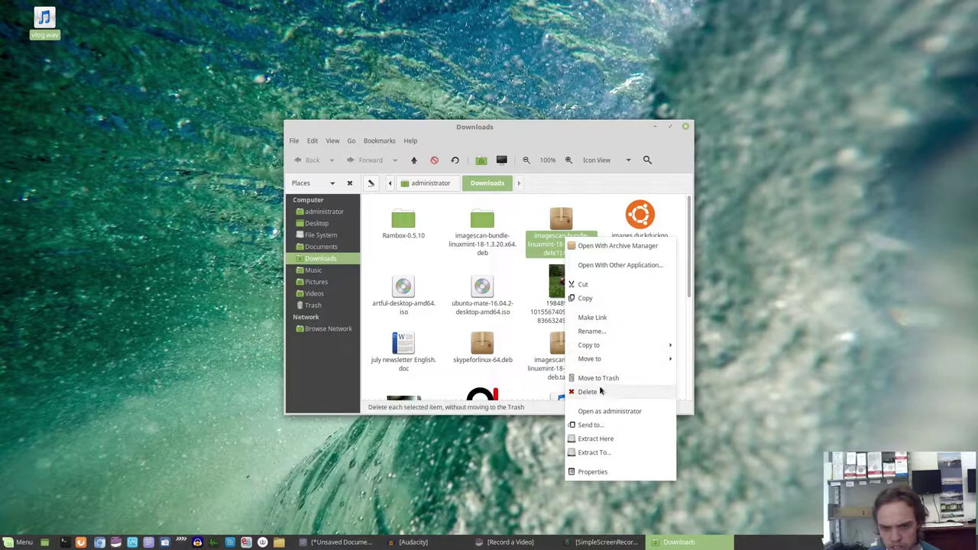
{"action": "left_click", "coordinate": [615, 442]}
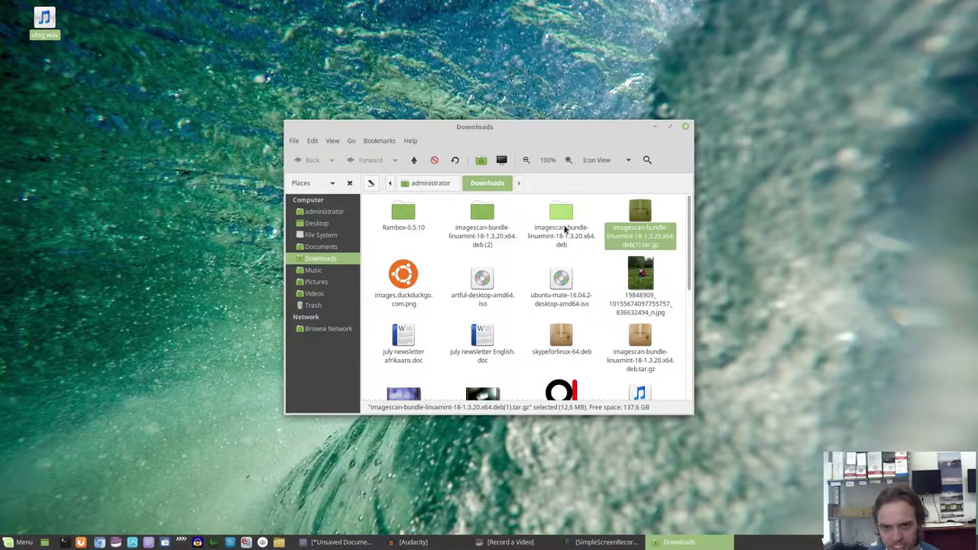
{"action": "double_click", "coordinate": [480, 218]}
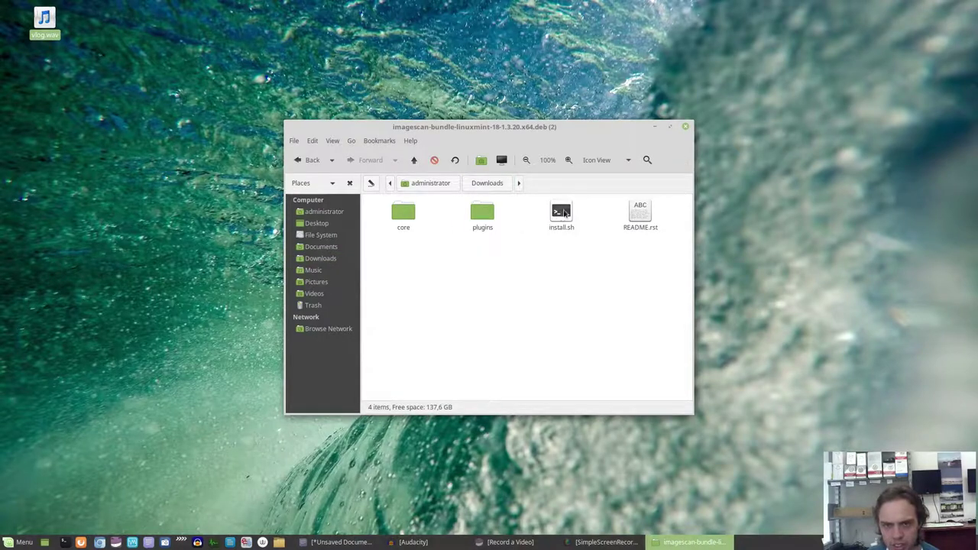
{"action": "right_click", "coordinate": [539, 260]}
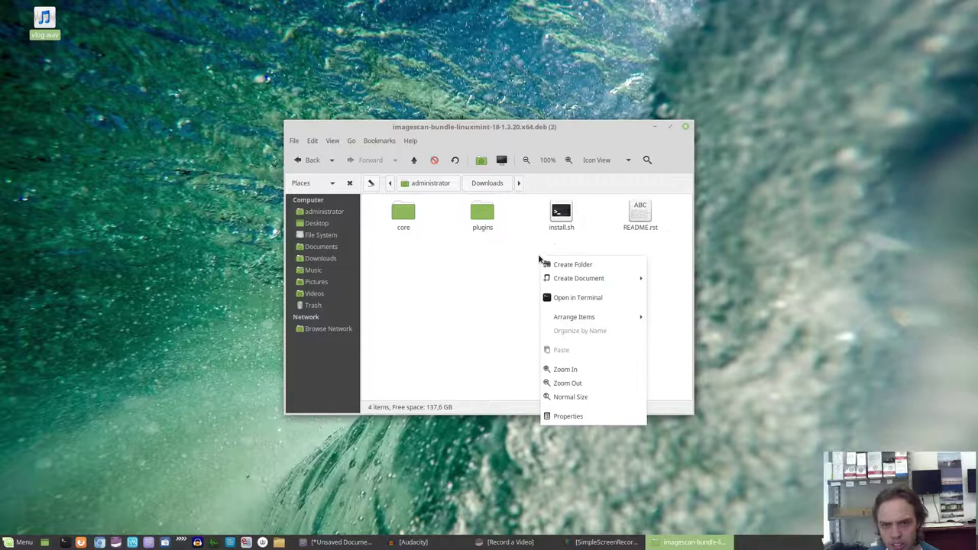
Run sudo ./install.sh in a terminal in the bundle folder, enter the admin password, then close it.
{"action": "left_click", "coordinate": [555, 297]}
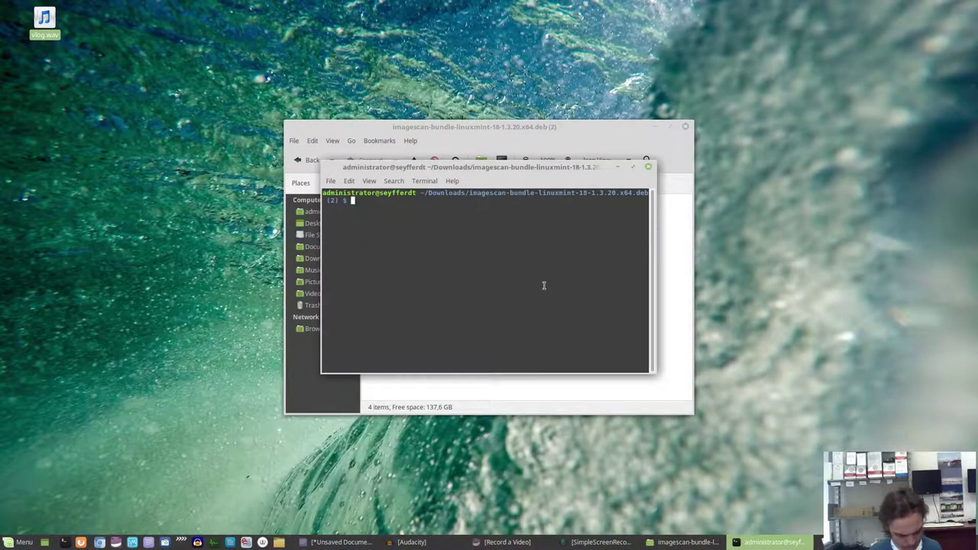
{"action": "type", "text": "sudo"}
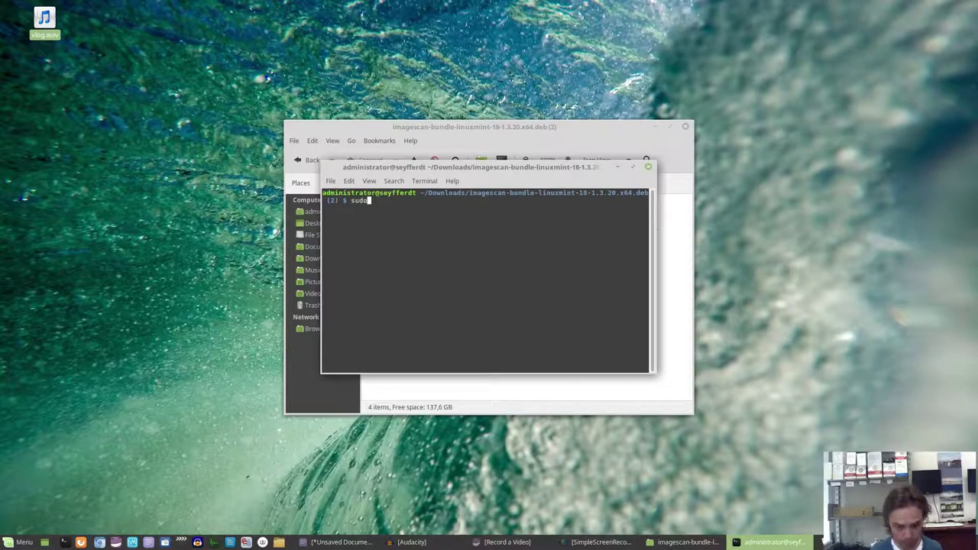
{"action": "type", "text": " ./"}
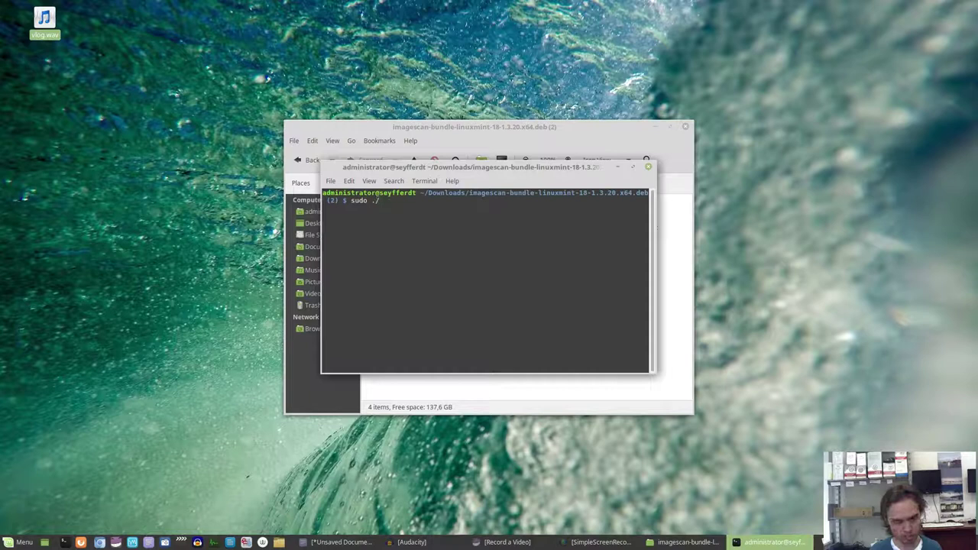
{"action": "type", "text": "in"}
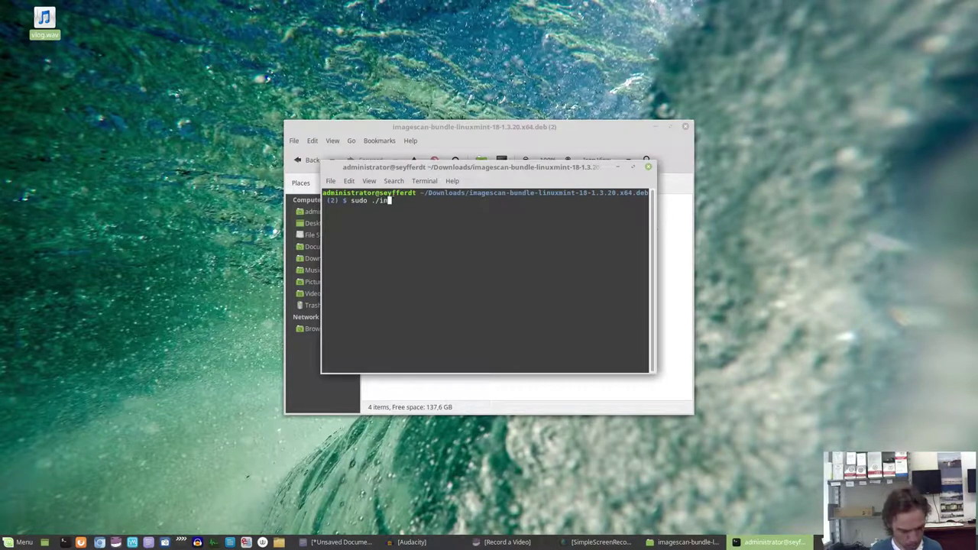
{"action": "key", "text": "Tab"}
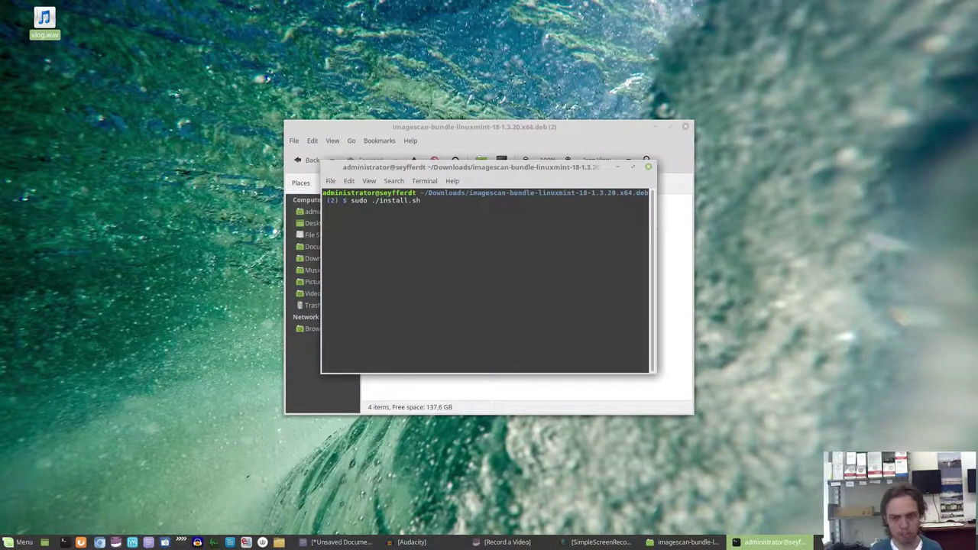
{"action": "key", "text": "Return"}
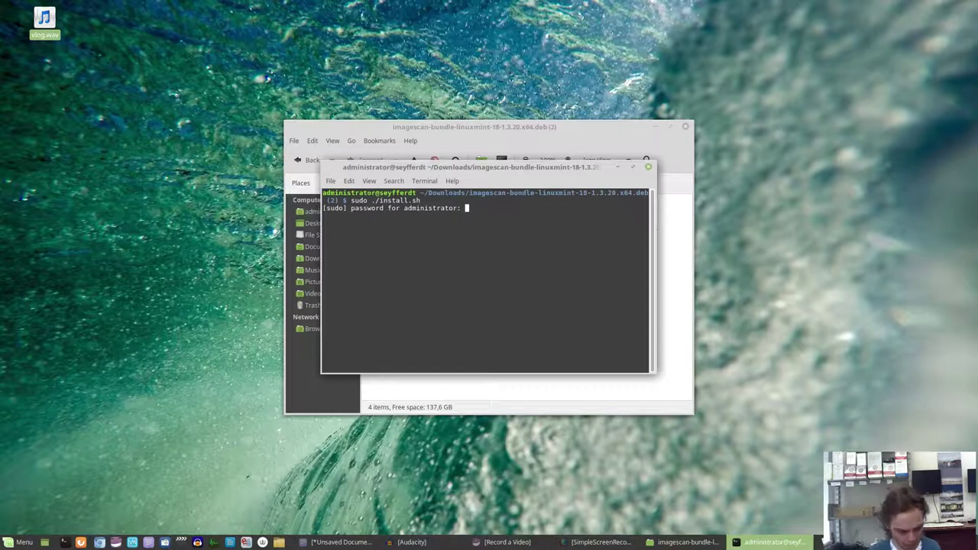
{"action": "key", "text": "Return"}
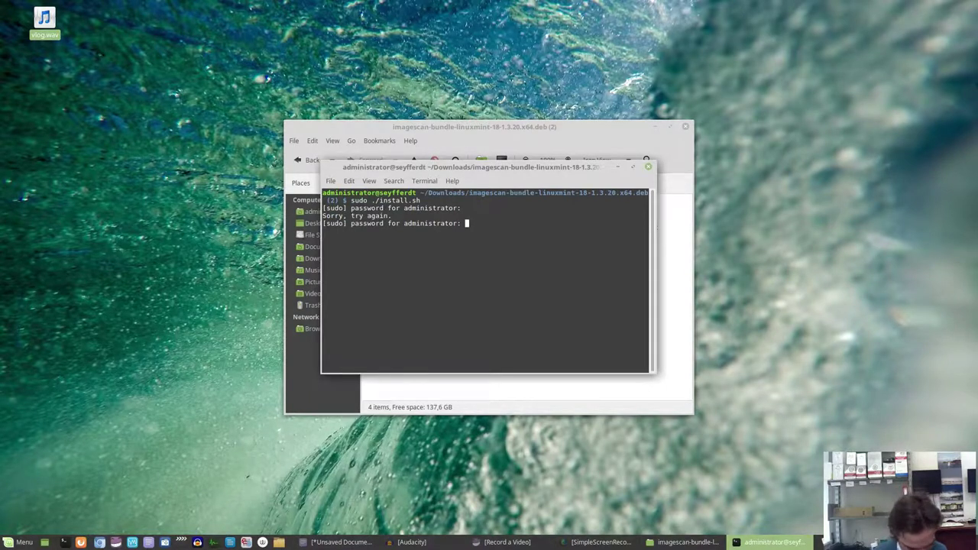
{"action": "key", "text": "Return"}
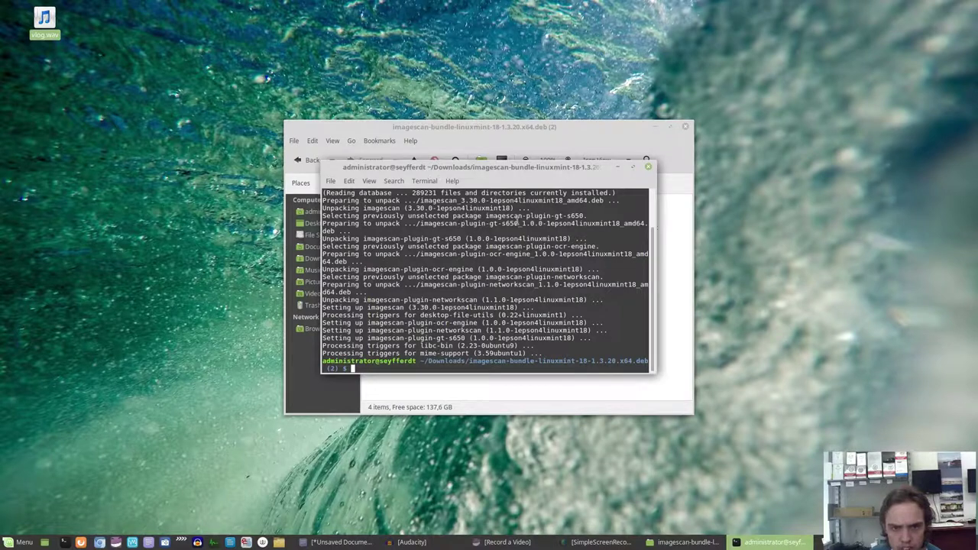
{"action": "left_click", "coordinate": [648, 168]}
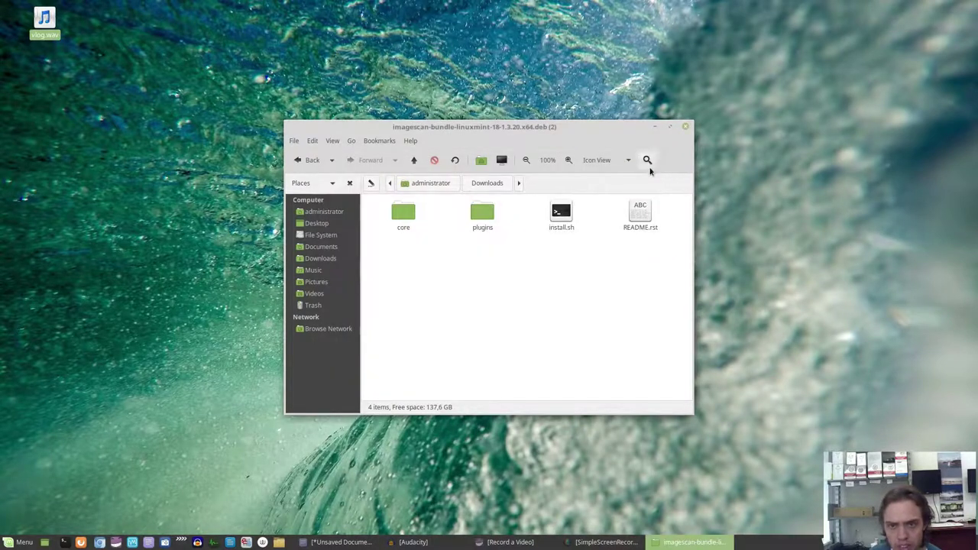
Close Nemo and search the Cinnamon menu for 'scan'.
{"action": "left_click", "coordinate": [686, 127]}
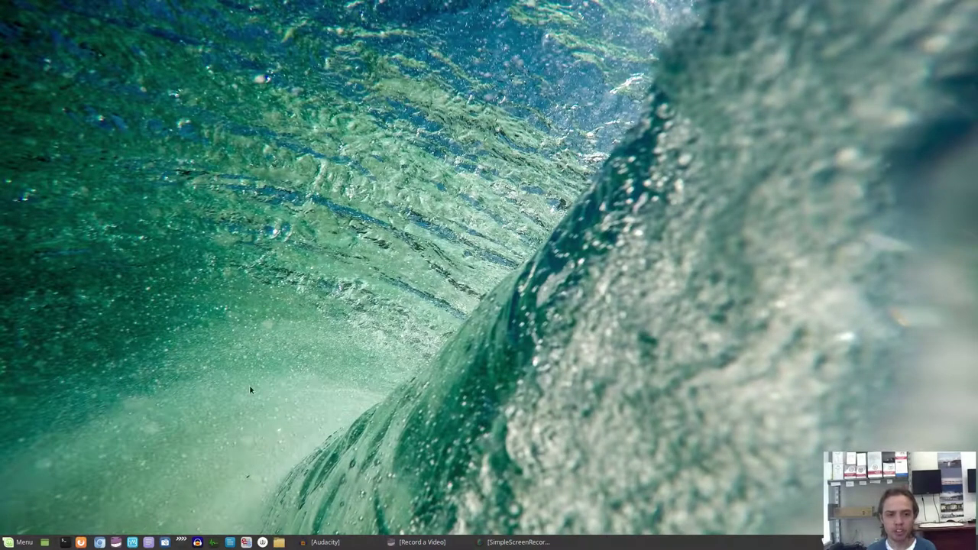
{"action": "left_click", "coordinate": [20, 543]}
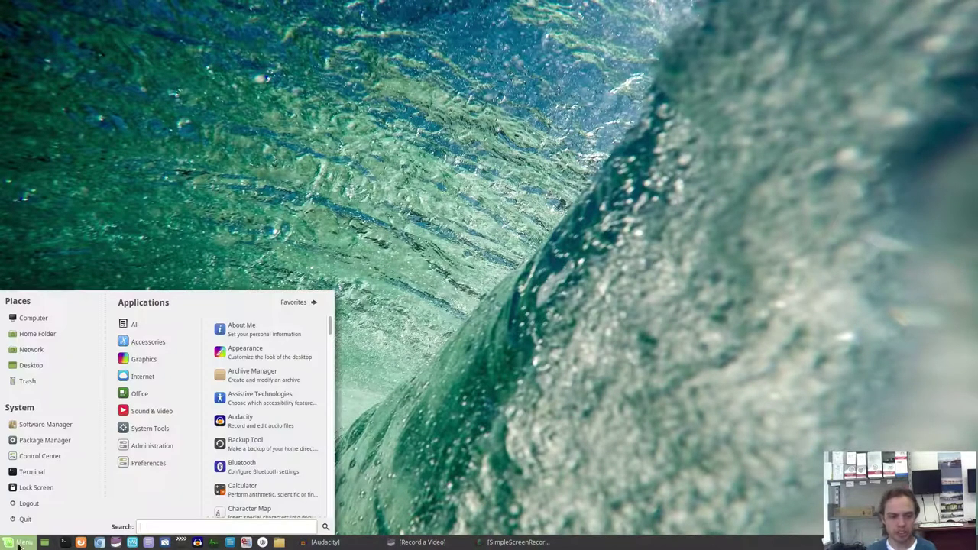
{"action": "type", "text": "sca"}
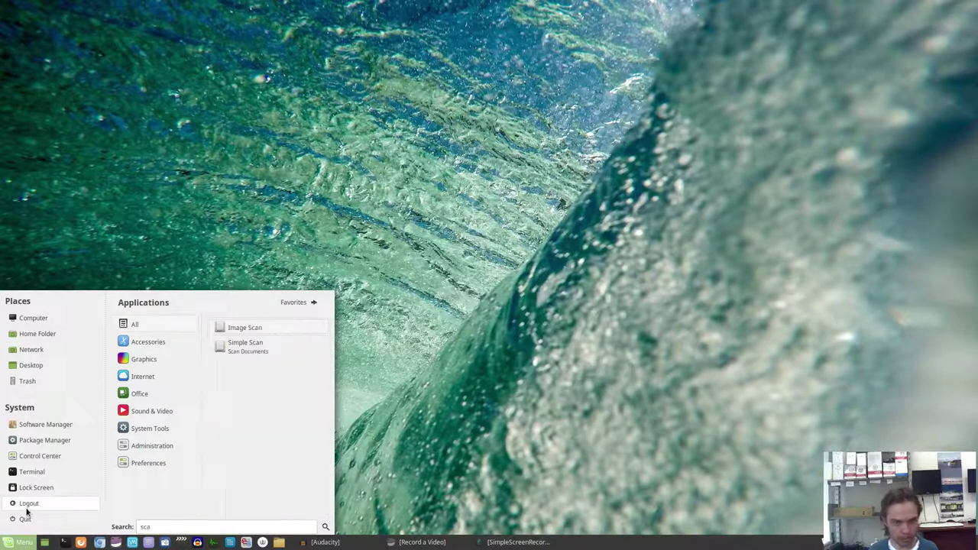
{"action": "mouse_move", "coordinate": [181, 342]}
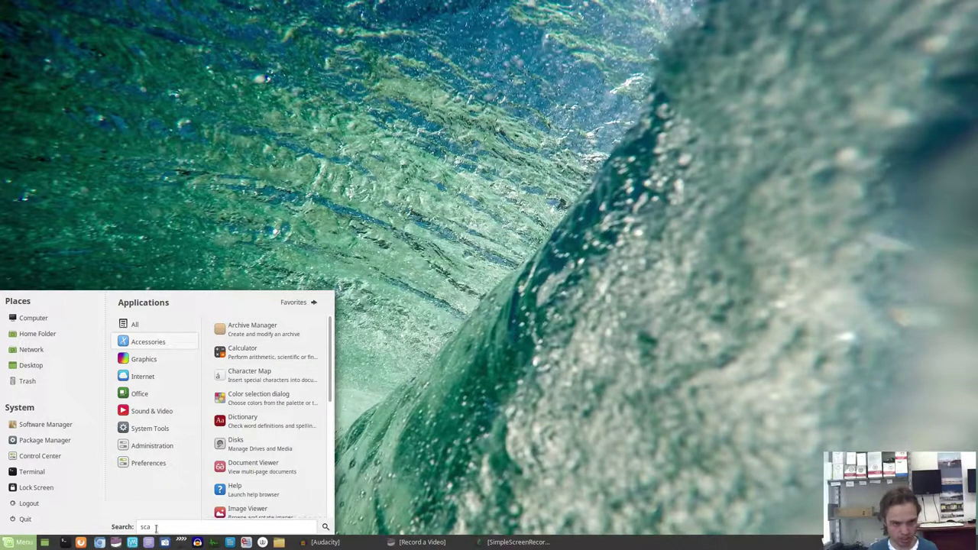
{"action": "type", "text": "n"}
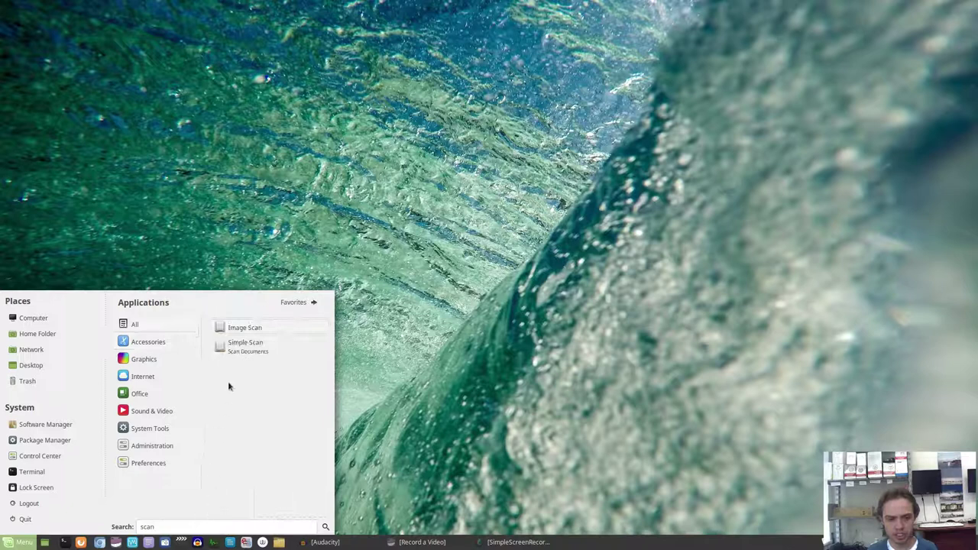
Launch Image Scan for the V19, start a scan, and cancel the Save As dialog.
{"action": "left_click", "coordinate": [242, 330]}
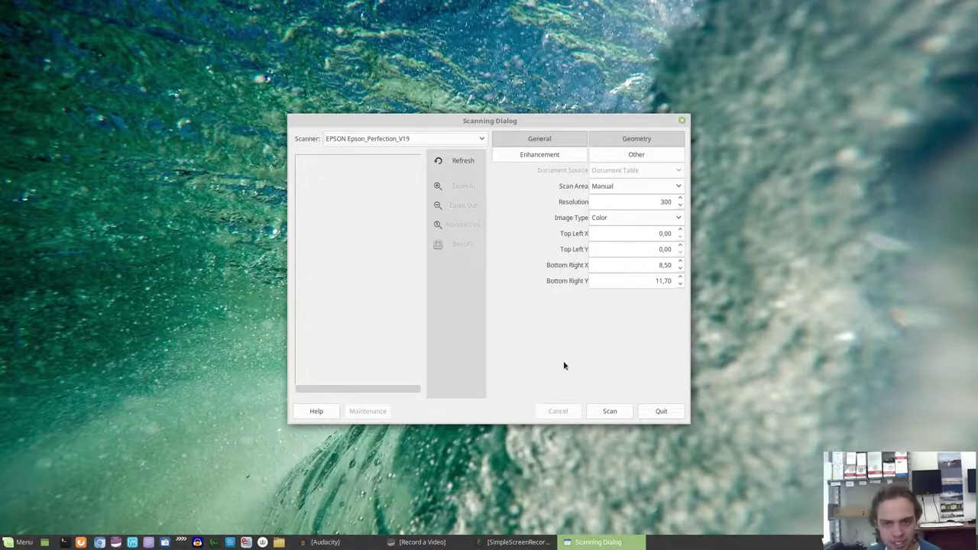
{"action": "left_click", "coordinate": [597, 411]}
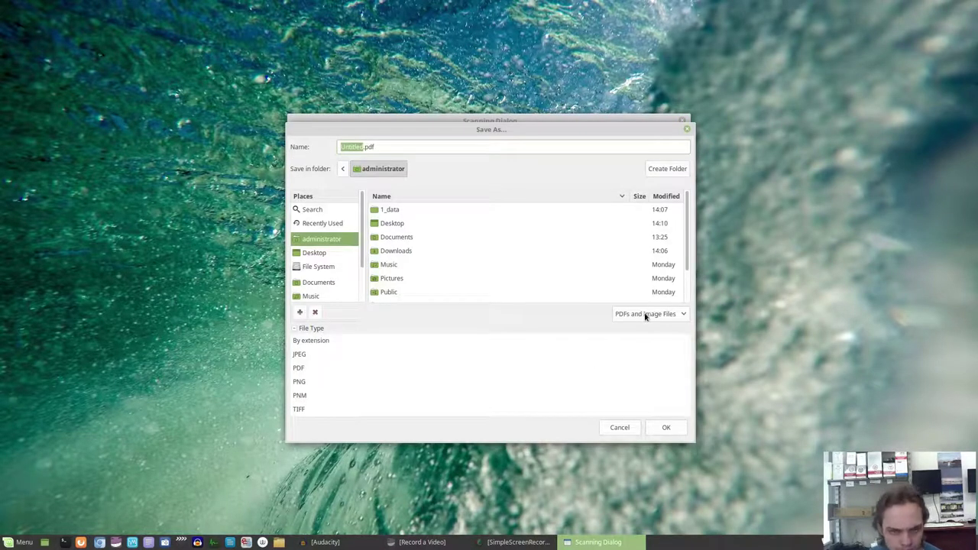
{"action": "left_click", "coordinate": [620, 430]}
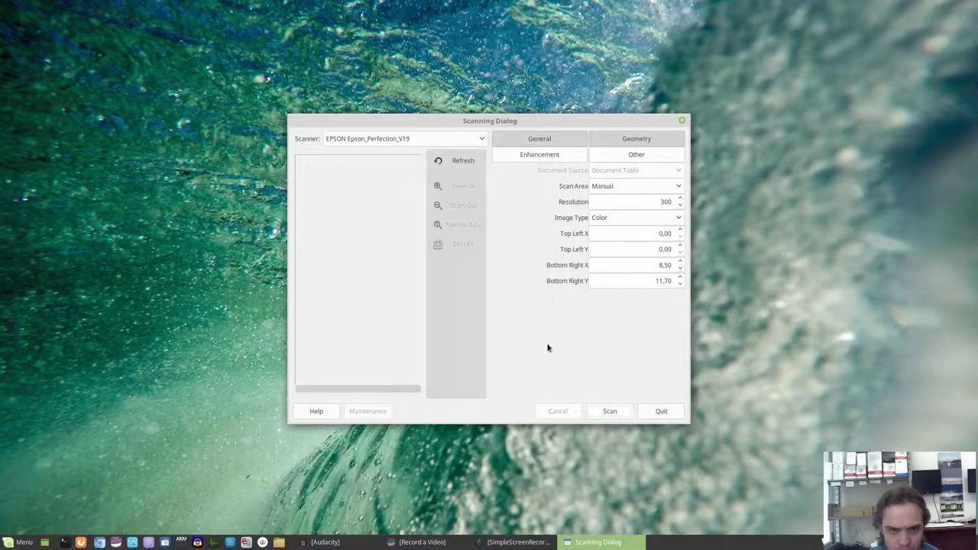
Preview the CD, start a scan, then escape out of saving and quit Image Scan.
{"action": "left_click", "coordinate": [431, 159]}
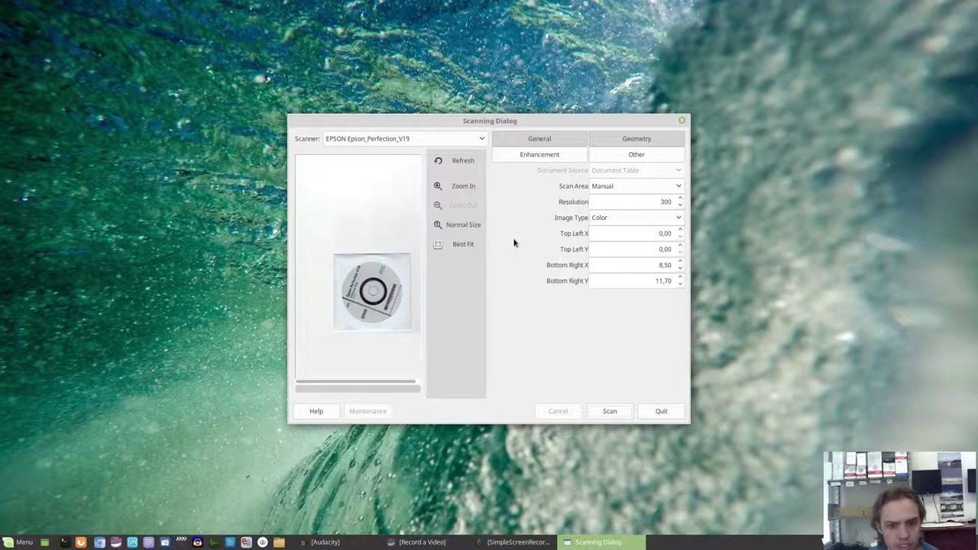
{"action": "left_click", "coordinate": [603, 411]}
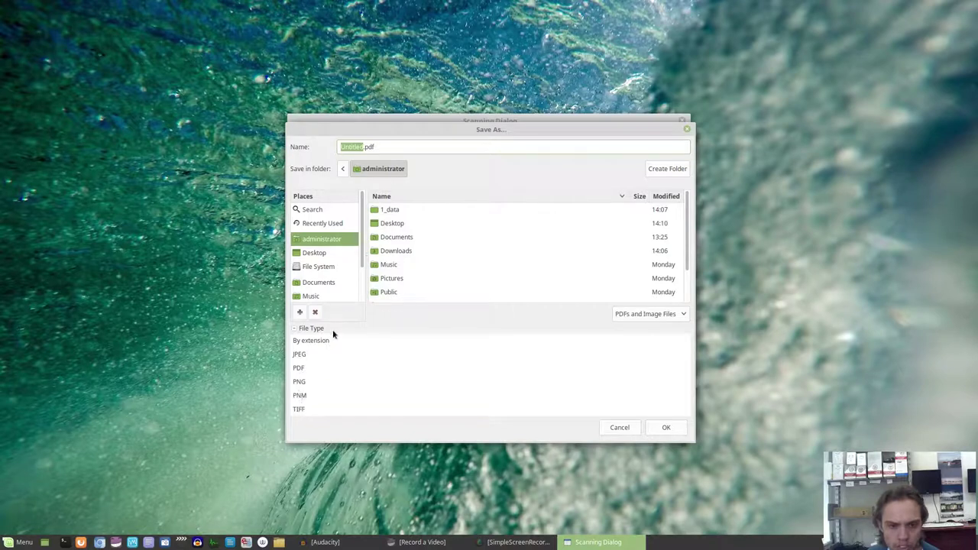
{"action": "key", "text": "Escape"}
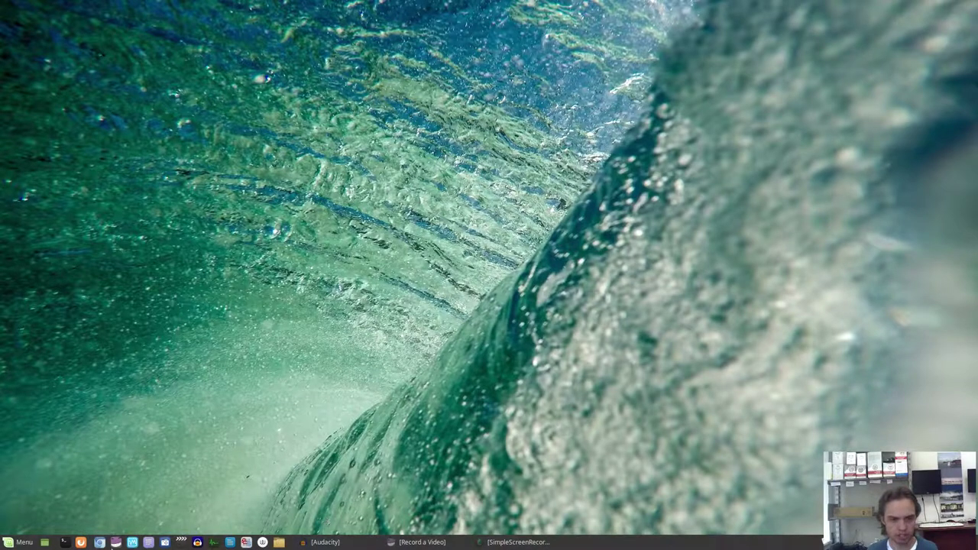
Relaunch Image Scan by searching 'scan' in the applications menu.
{"action": "left_click", "coordinate": [20, 542]}
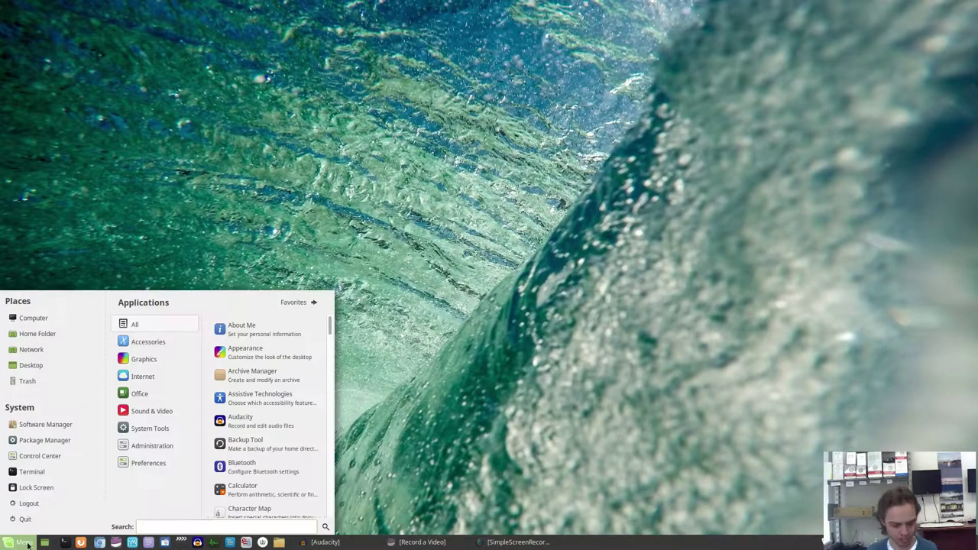
{"action": "type", "text": "scan"}
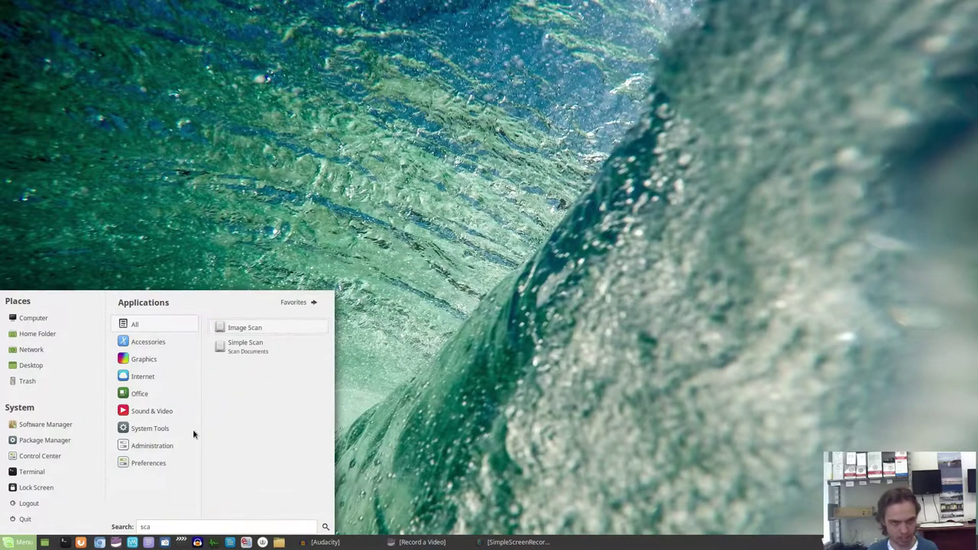
{"action": "left_click", "coordinate": [236, 327]}
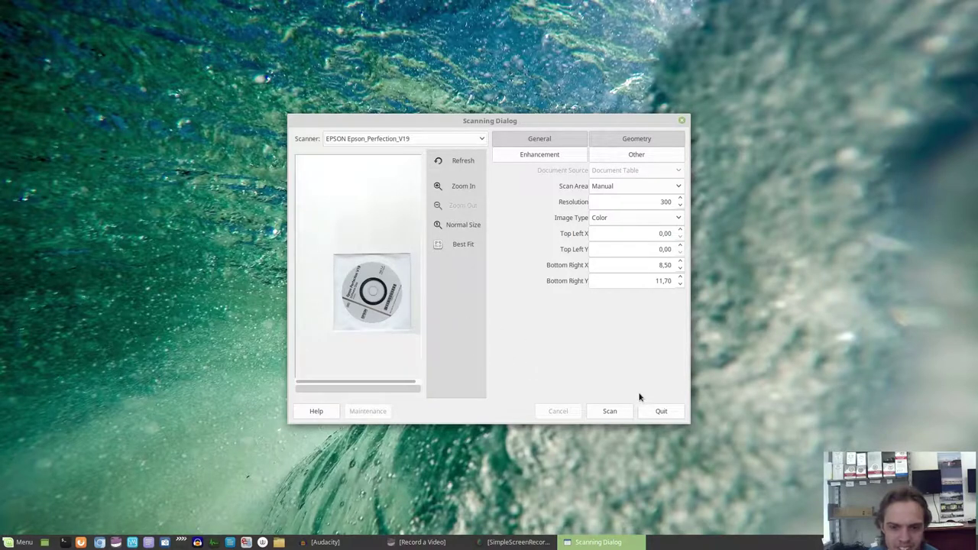
Scan the CD and save it under the suggested name Untitled.pdf.
{"action": "left_click", "coordinate": [609, 410]}
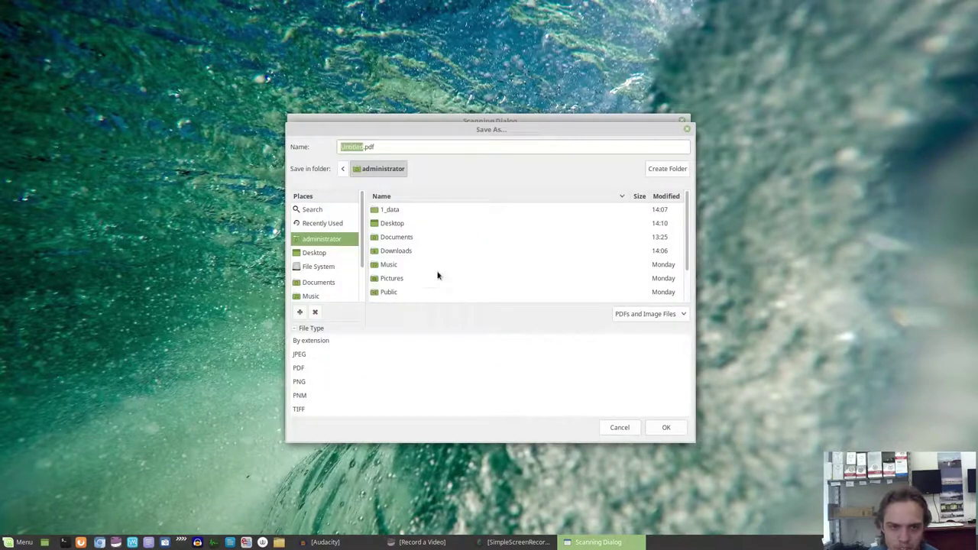
{"action": "left_click", "coordinate": [390, 145]}
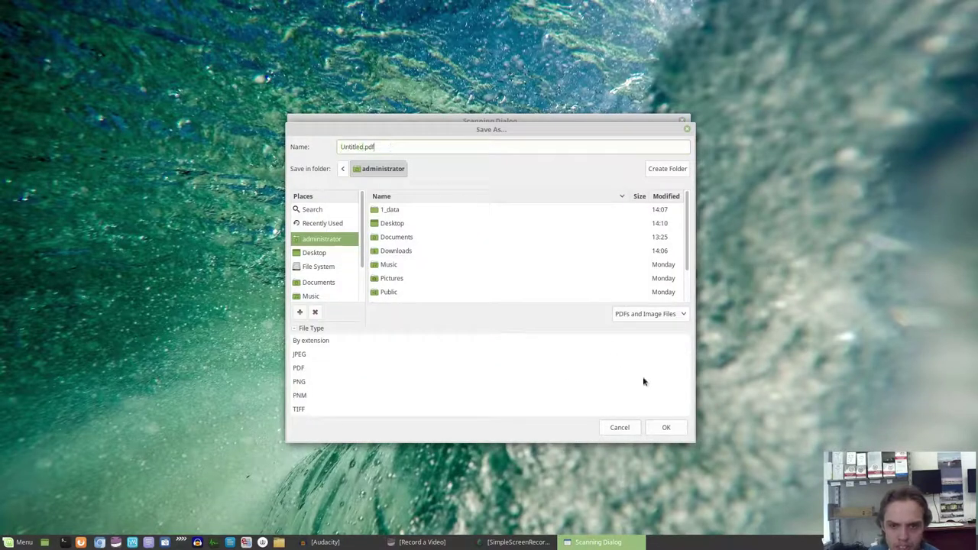
{"action": "left_click", "coordinate": [679, 429]}
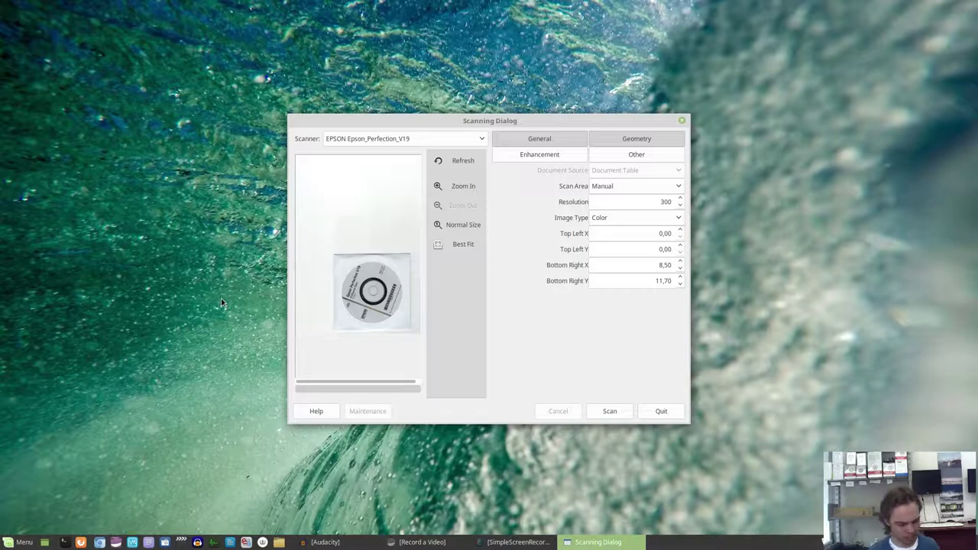
In a new terminal, run 'sudo apt install xsane' and enter the administrator password.
{"action": "key", "text": "ctrl+alt+t"}
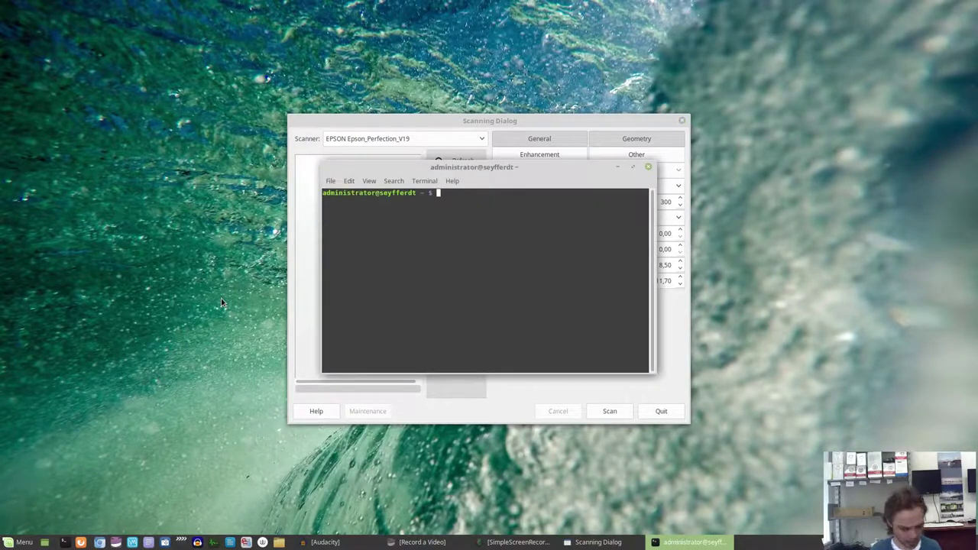
{"action": "type", "text": "sudo apt install "}
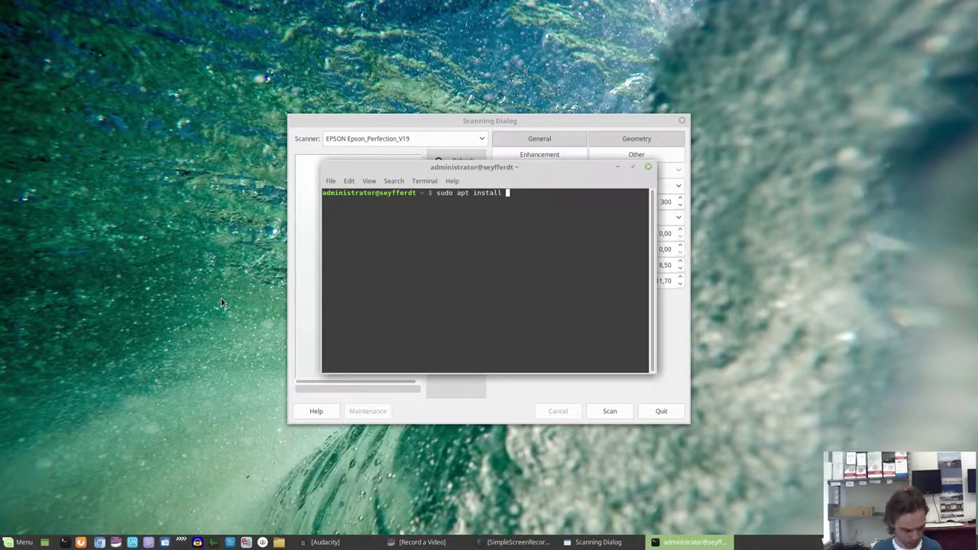
{"action": "type", "text": "xsane"}
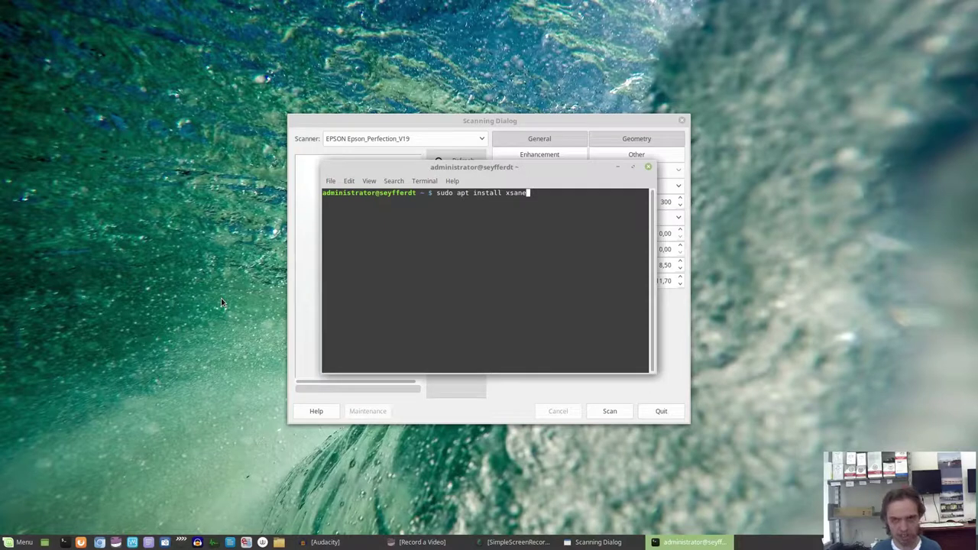
{"action": "key", "text": "Return"}
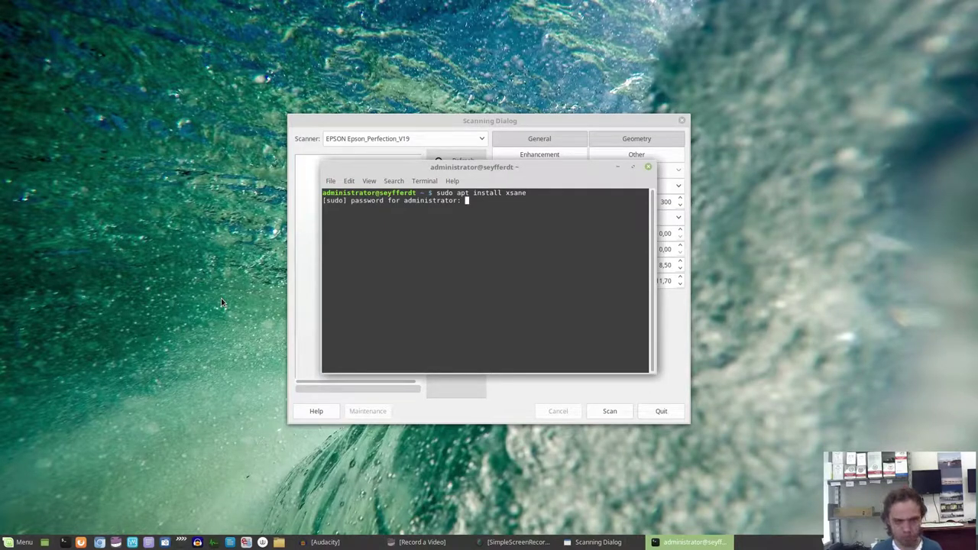
{"action": "key", "text": "Return"}
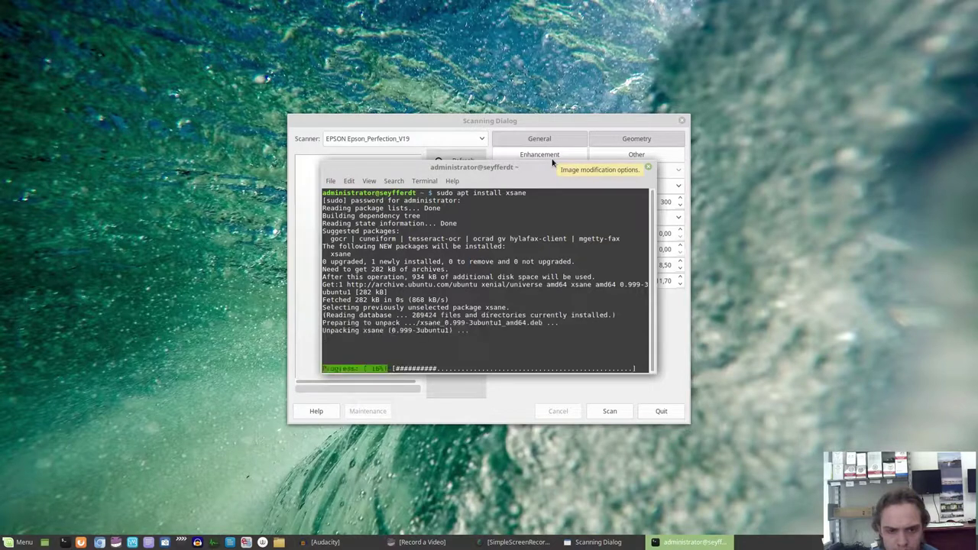
Minimize the terminal, quit the Epson Scanning Dialog, and confirm in Nemo that the Desktop folder is empty.
{"action": "left_click", "coordinate": [618, 167]}
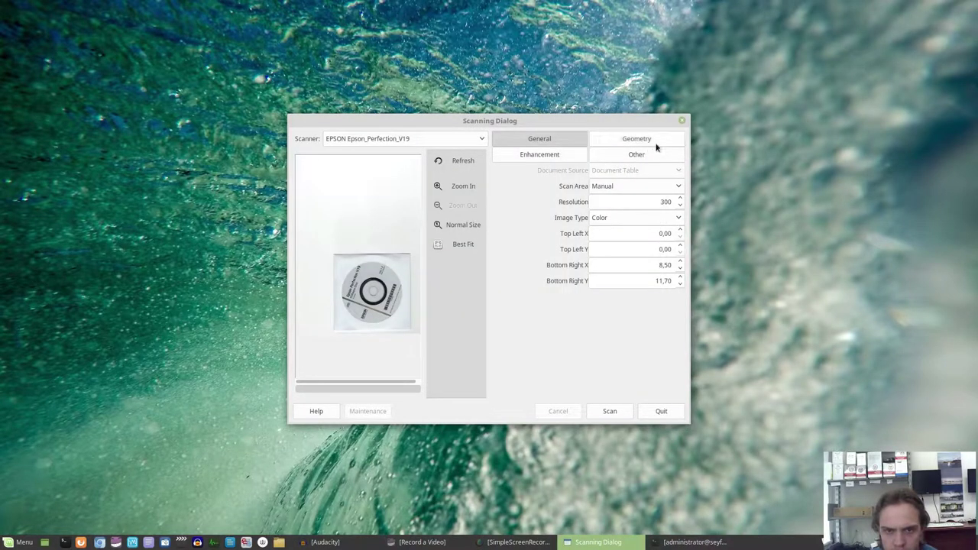
{"action": "left_click", "coordinate": [679, 121]}
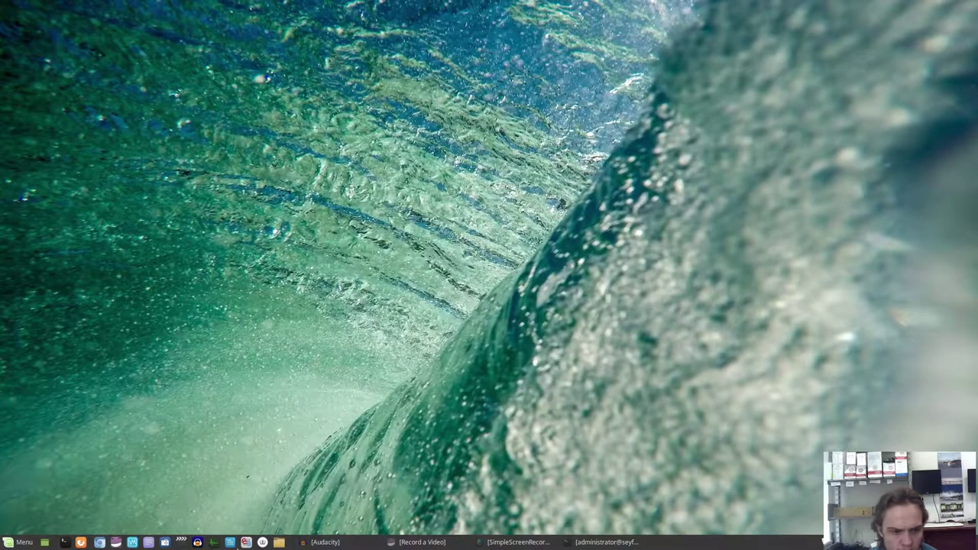
{"action": "left_click", "coordinate": [281, 543]}
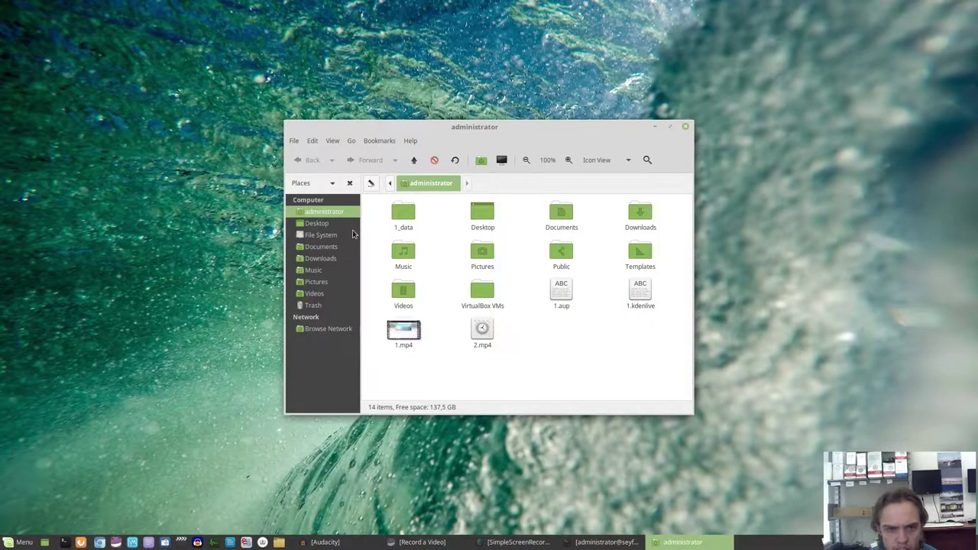
{"action": "left_click", "coordinate": [479, 218]}
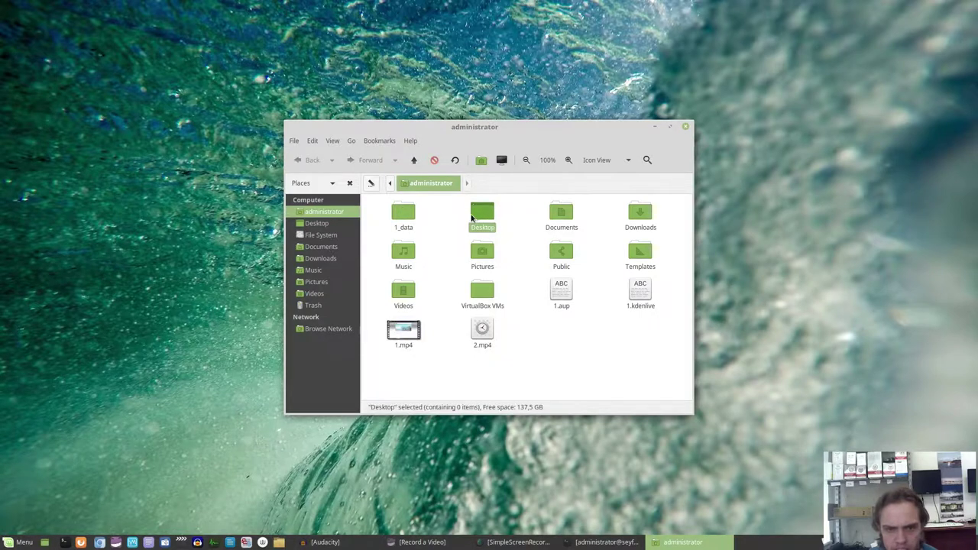
{"action": "double_click", "coordinate": [477, 217]}
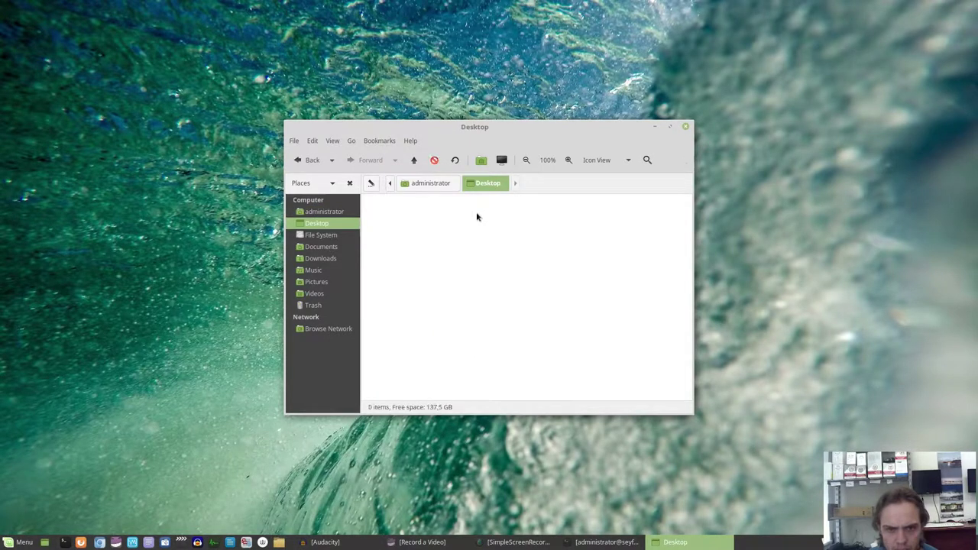
{"action": "left_click", "coordinate": [686, 128]}
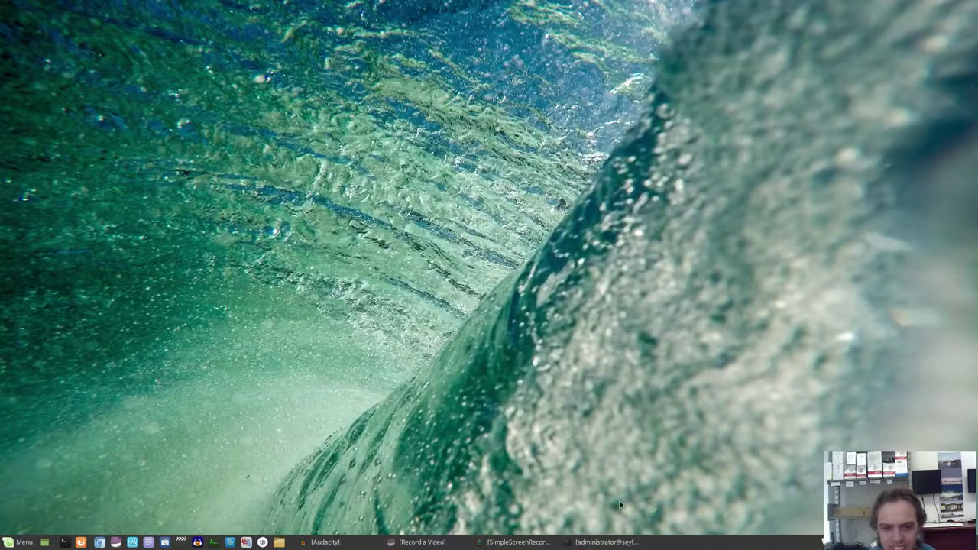
Check the finished xsane install, close the terminal, and launch XSane by searching 'xsane' in the menu.
{"action": "left_click", "coordinate": [603, 541]}
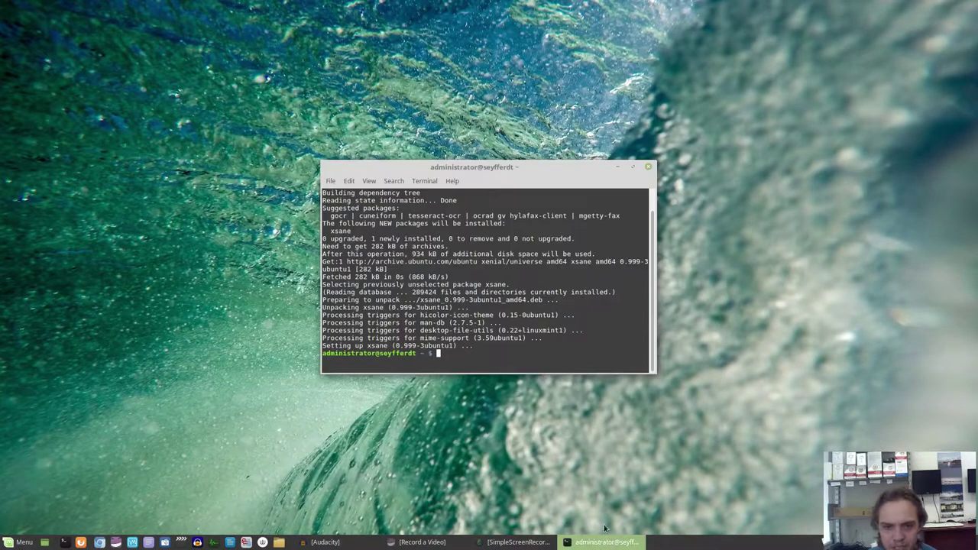
{"action": "left_click", "coordinate": [648, 167]}
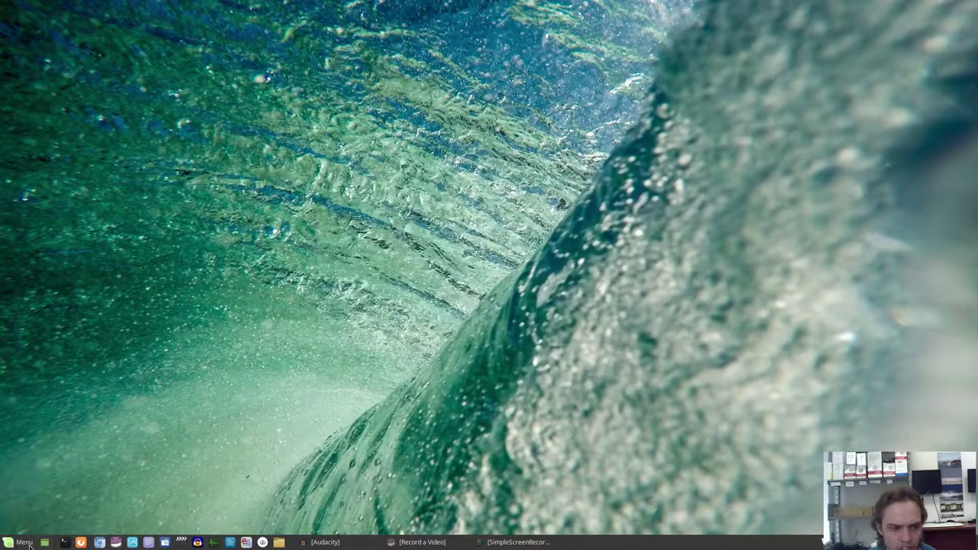
{"action": "left_click", "coordinate": [29, 545]}
{"action": "type", "text": "x"}
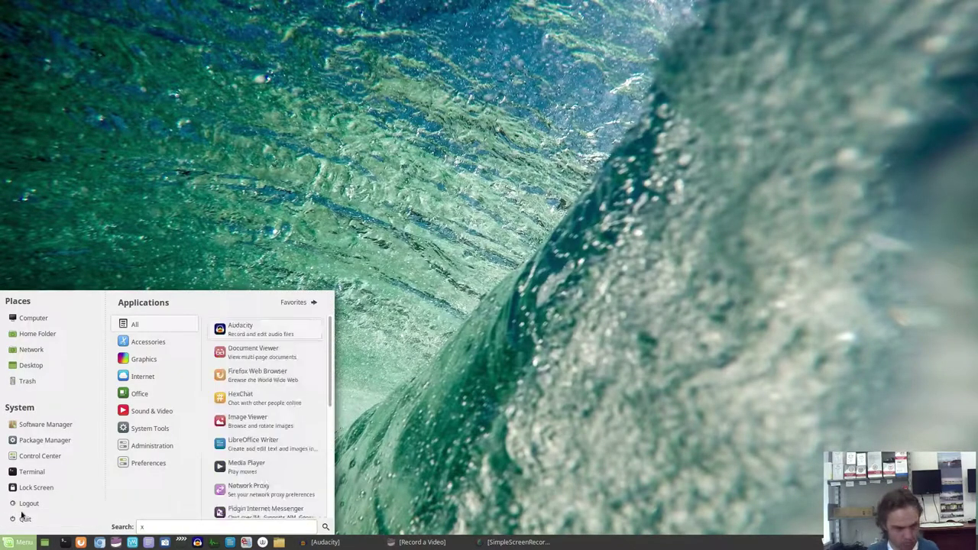
{"action": "type", "text": "sane"}
{"action": "left_click", "coordinate": [268, 327]}
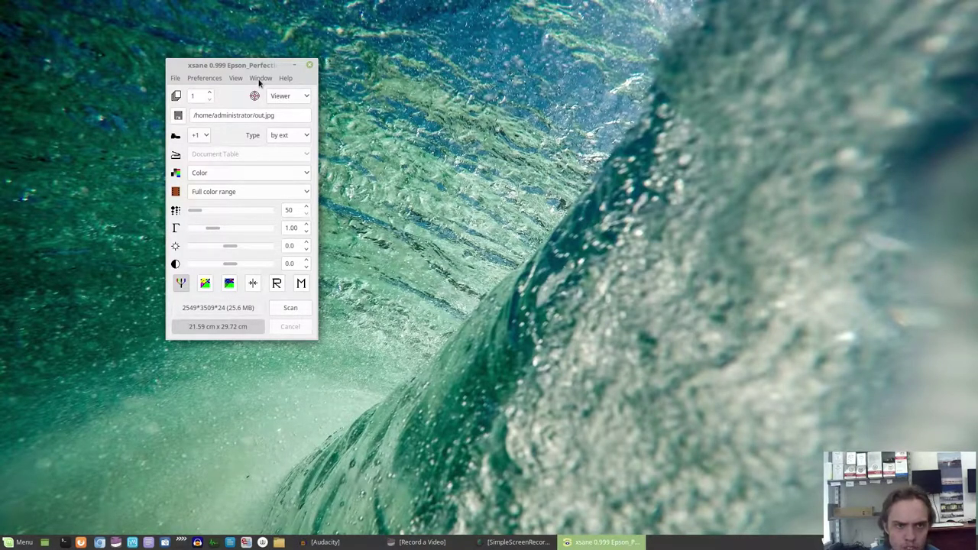
Toggle the preview window via Window > Show preview, close it, then scan the CD into the Viewer.
{"action": "left_click", "coordinate": [259, 79]}
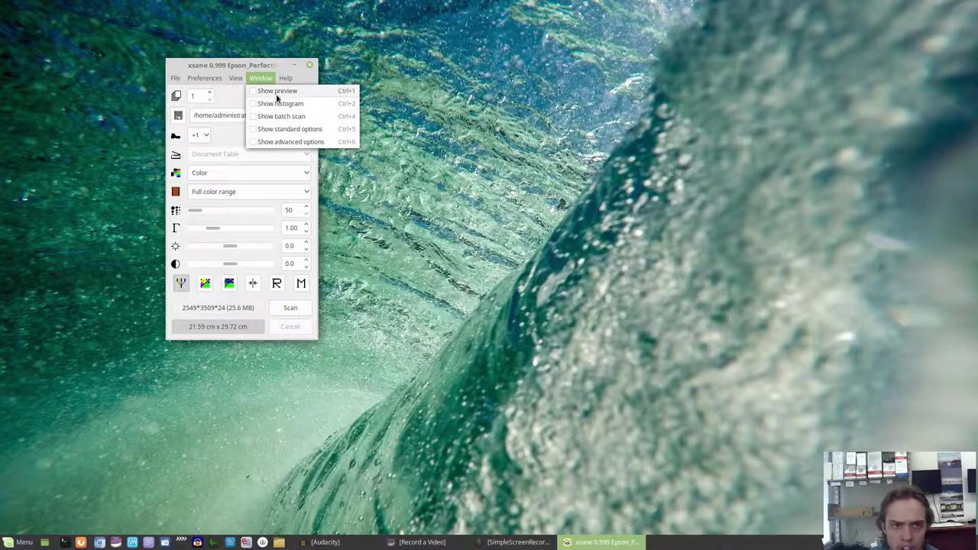
{"action": "left_click", "coordinate": [254, 91]}
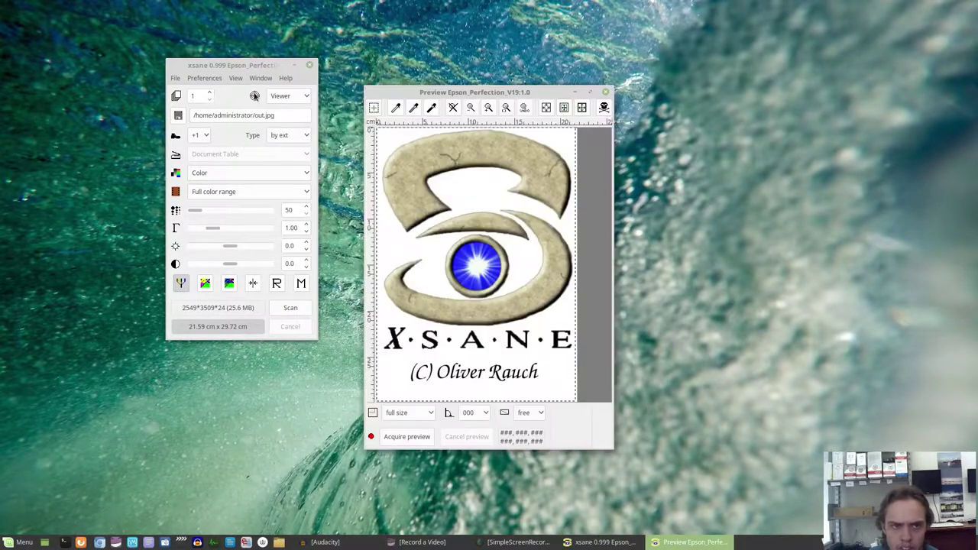
{"action": "left_click", "coordinate": [261, 78]}
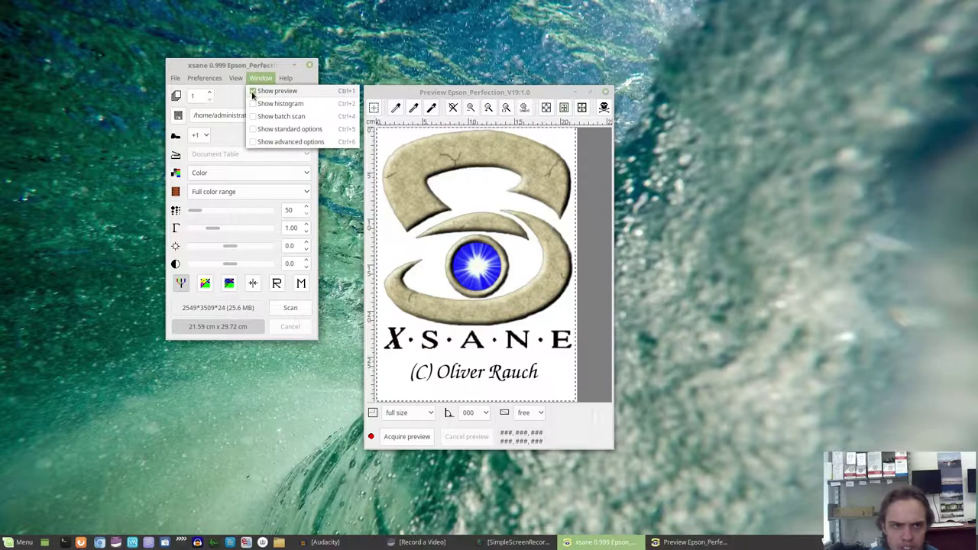
{"action": "left_click", "coordinate": [260, 90]}
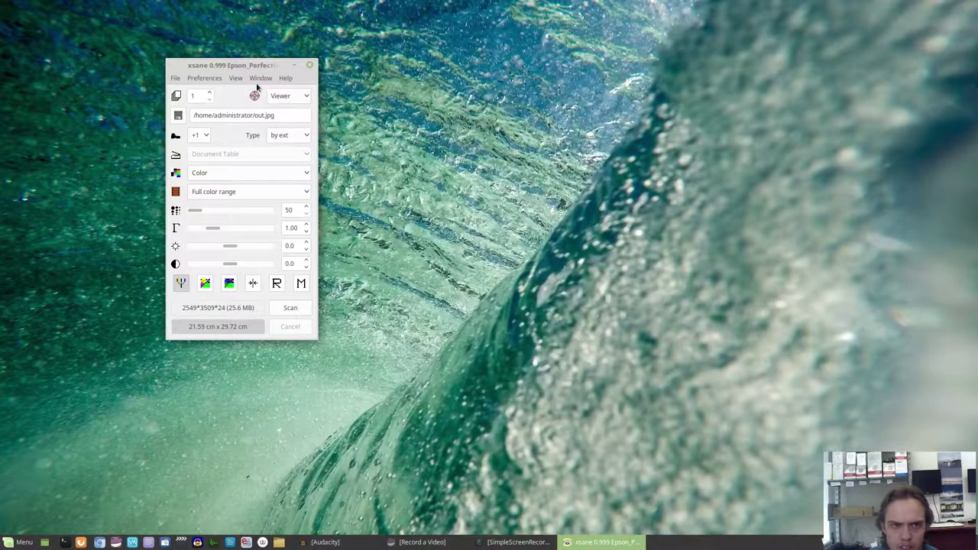
{"action": "left_click", "coordinate": [261, 78]}
{"action": "left_click", "coordinate": [259, 91]}
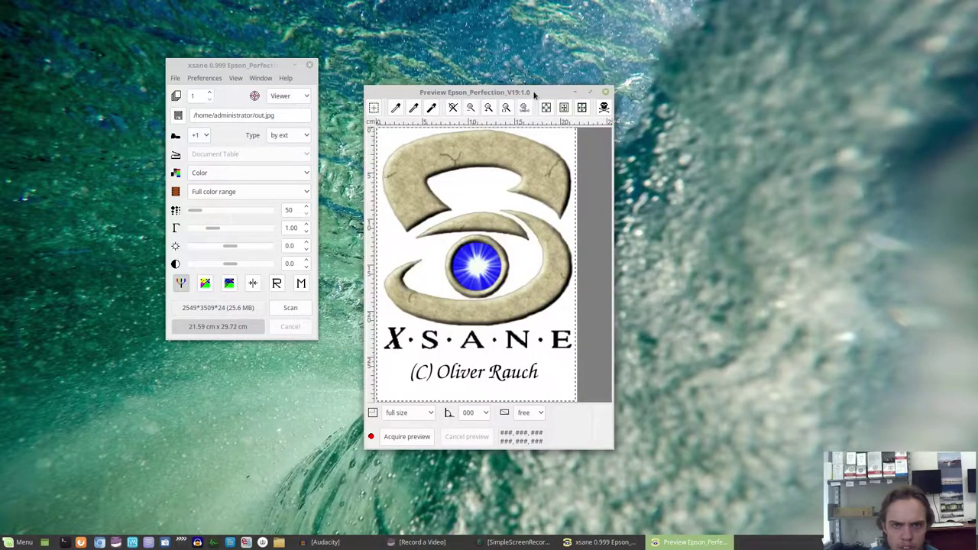
{"action": "left_click", "coordinate": [604, 92]}
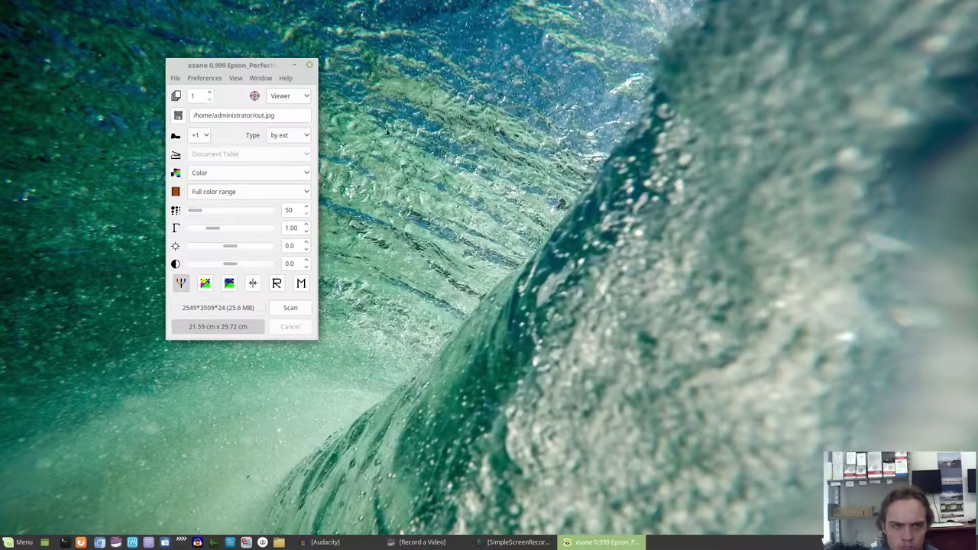
{"action": "left_click", "coordinate": [291, 307]}
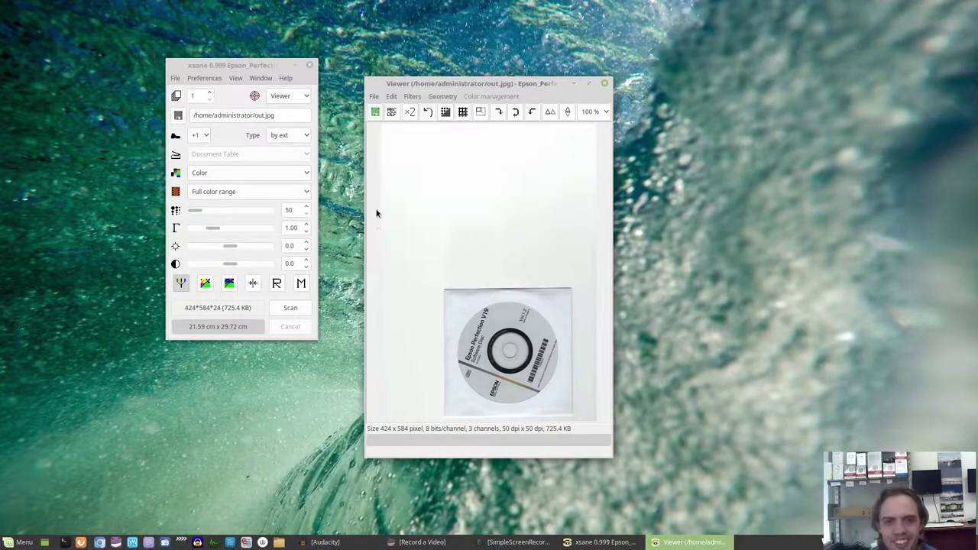
Save the scanned image as PDF type to the Desktop as out.pdf.
{"action": "left_click", "coordinate": [374, 97]}
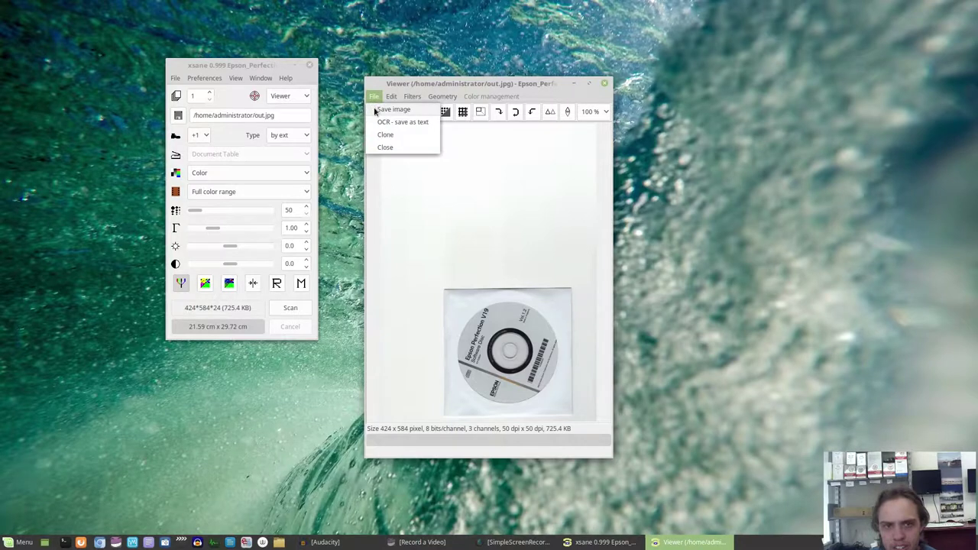
{"action": "left_click", "coordinate": [375, 110]}
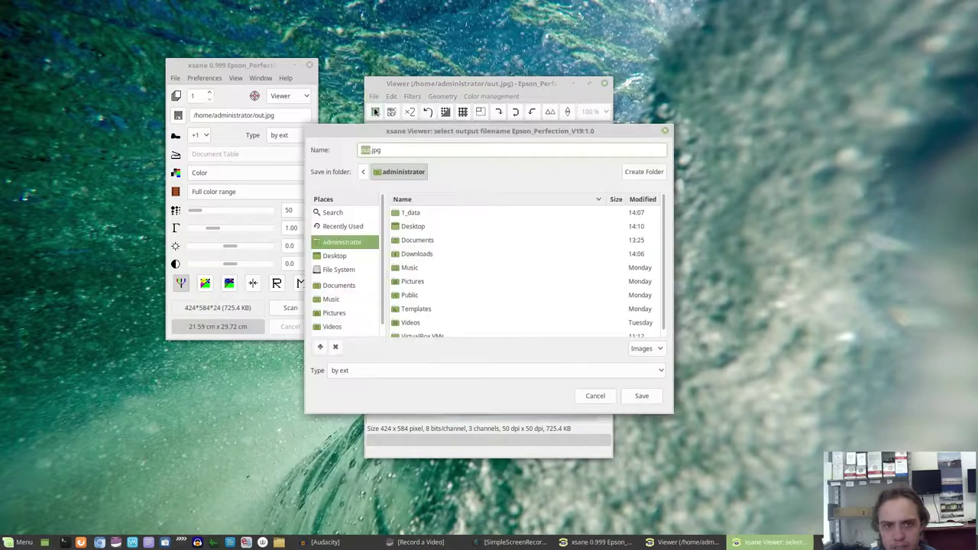
{"action": "left_click", "coordinate": [660, 349]}
{"action": "left_click", "coordinate": [659, 355]}
{"action": "left_click", "coordinate": [657, 372]}
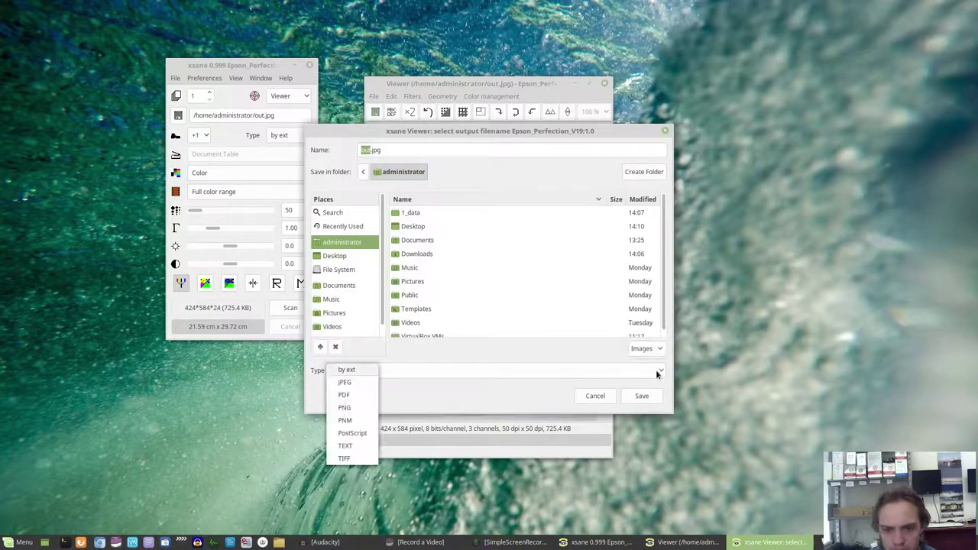
{"action": "left_click", "coordinate": [353, 394]}
{"action": "left_click", "coordinate": [337, 258]}
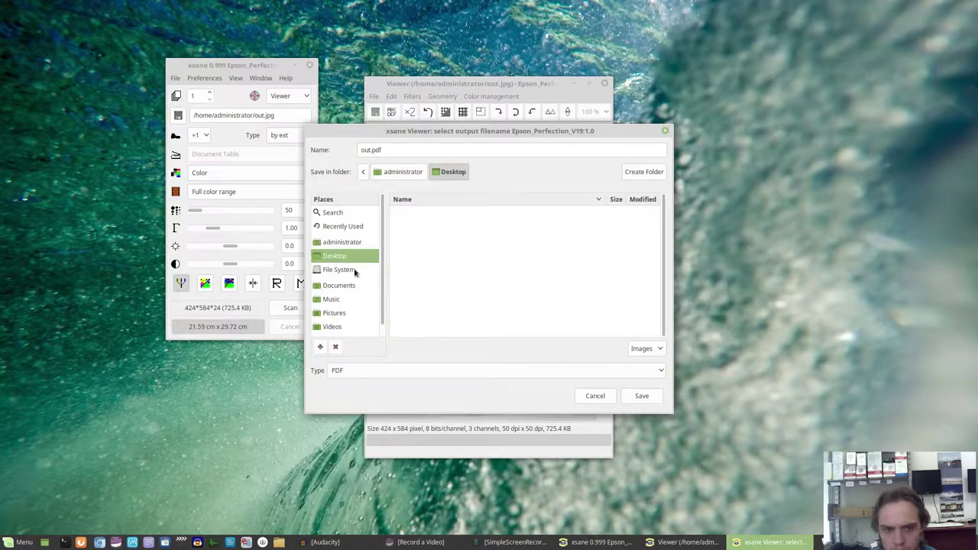
{"action": "left_click", "coordinate": [636, 396]}
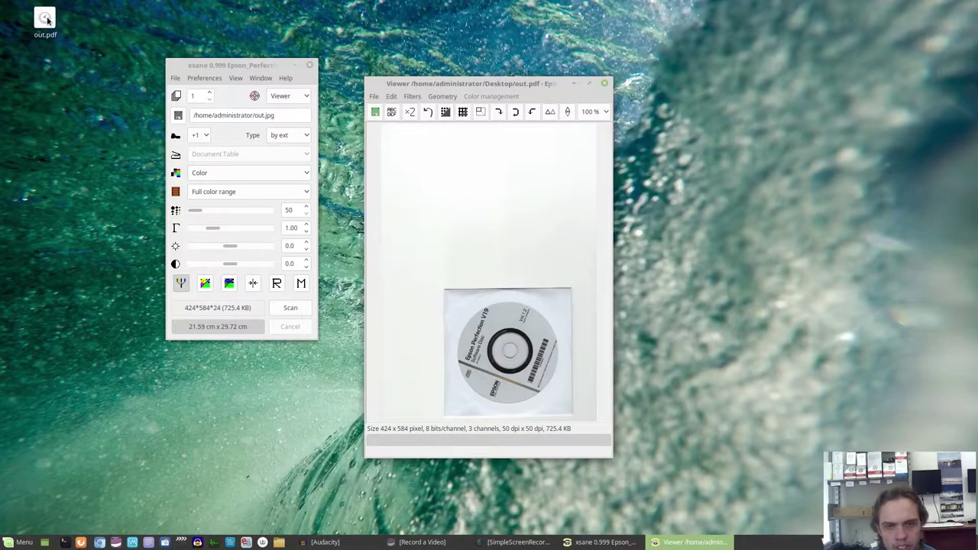
Open out.pdf from the desktop in Document Viewer to check the scanned CD.
{"action": "double_click", "coordinate": [47, 20]}
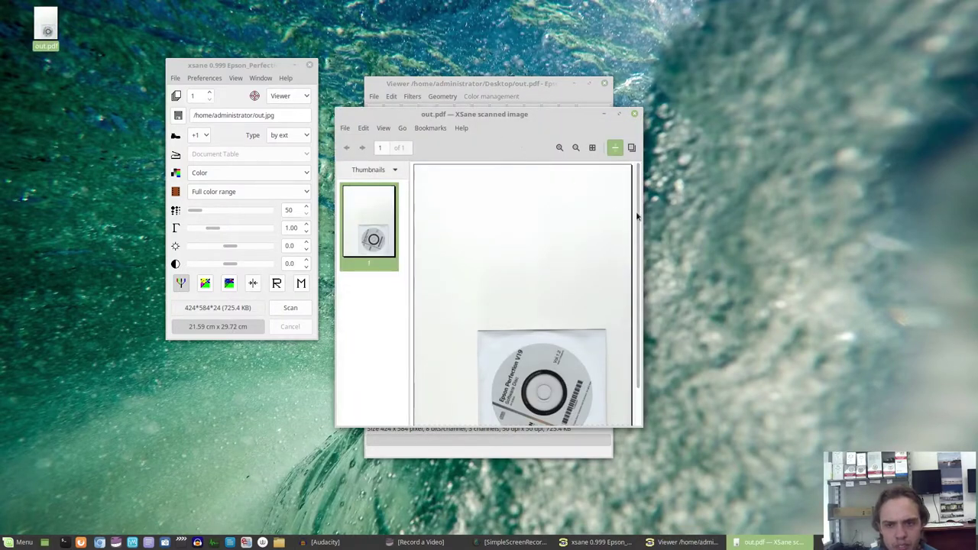
{"action": "scroll", "coordinate": [634, 218], "scroll_direction": "down", "scroll_amount": 2}
{"action": "scroll", "coordinate": [631, 250], "scroll_direction": "up", "scroll_amount": 2}
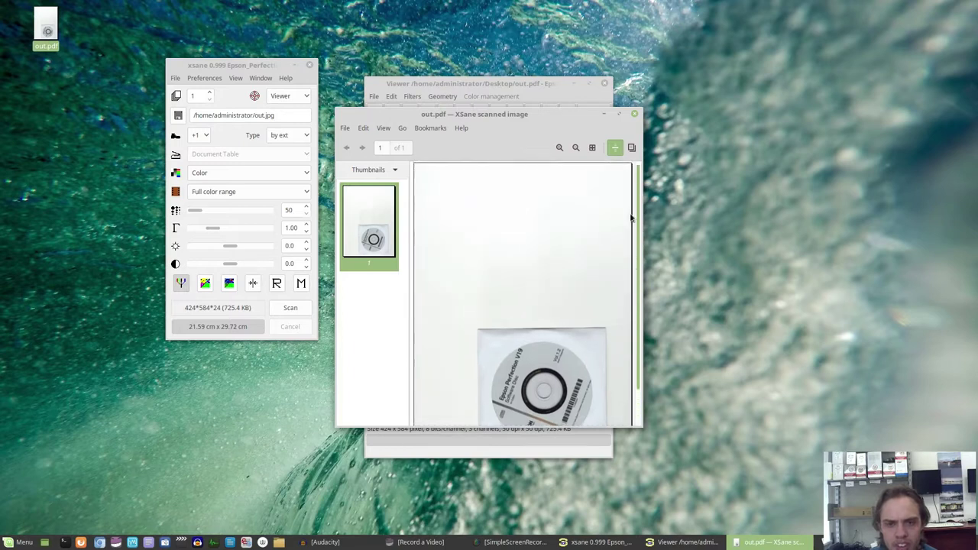